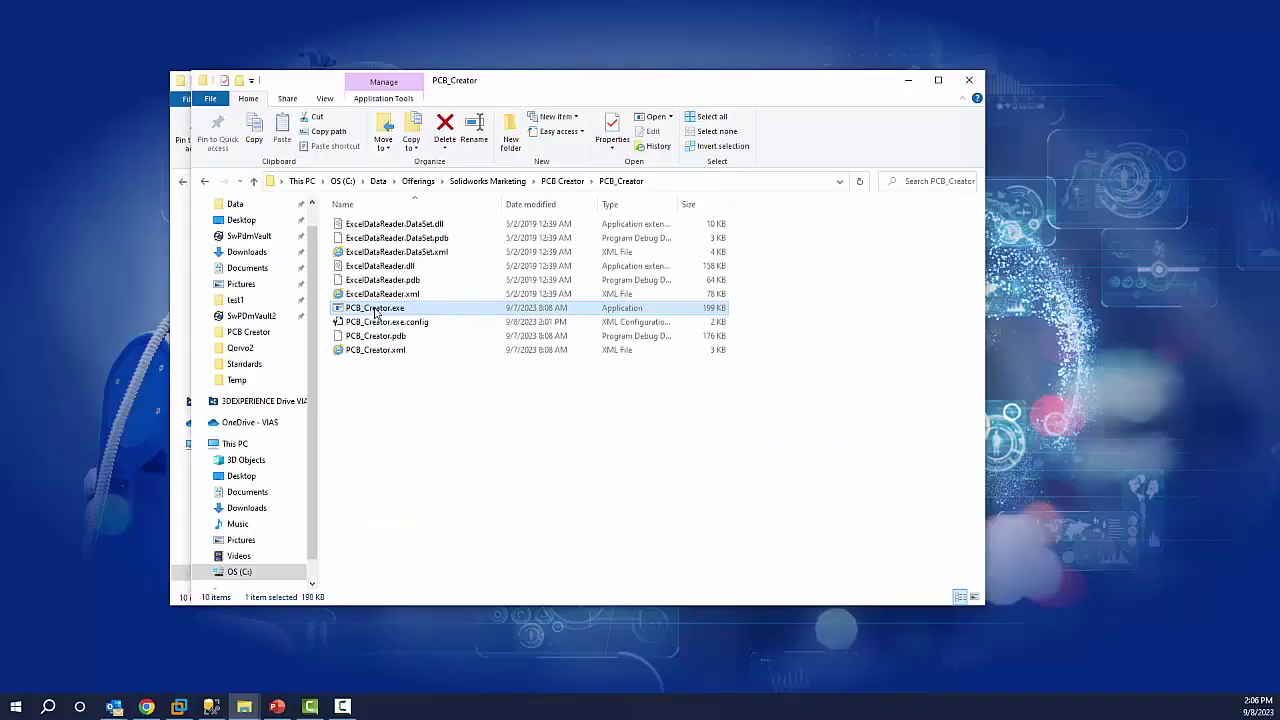
Launch PCB_Creator.exe from the PCB_Creator folder.
double_click(375, 310)
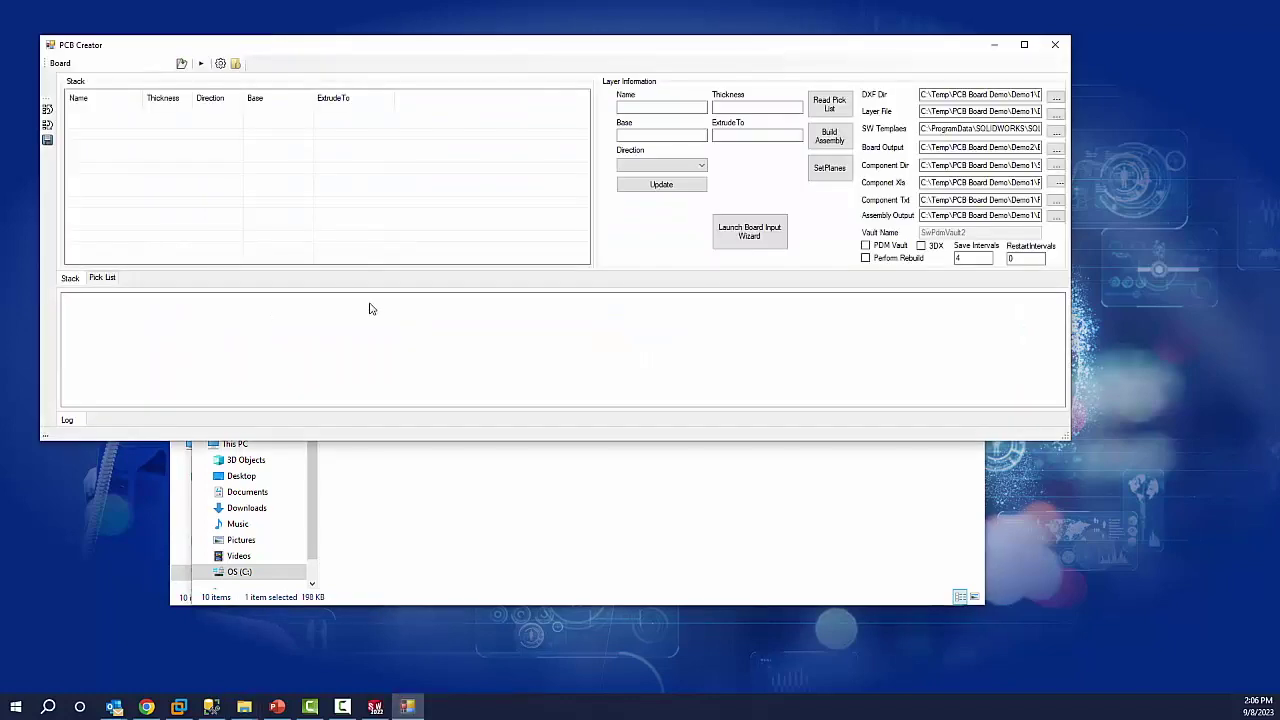
Load the board's layer stack into PCB Creator and start SOLIDWORKS alongside it.
drag(447, 57, 437, 28)
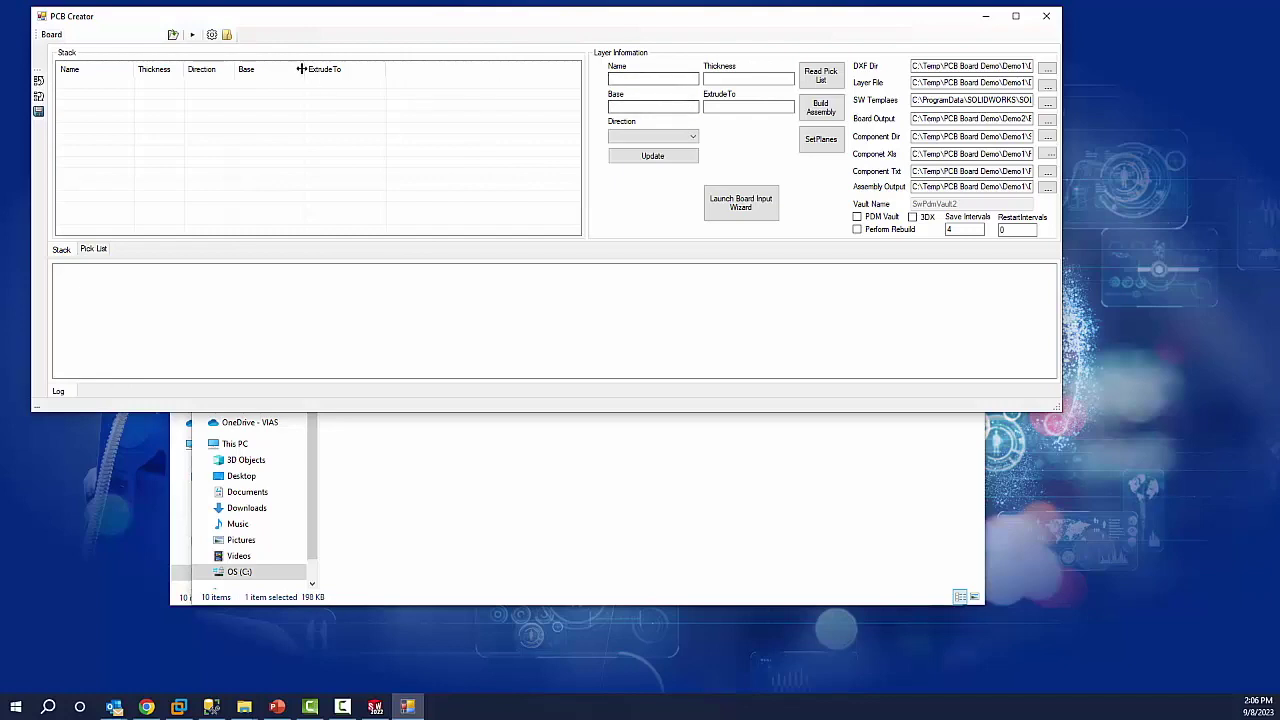
click(229, 37)
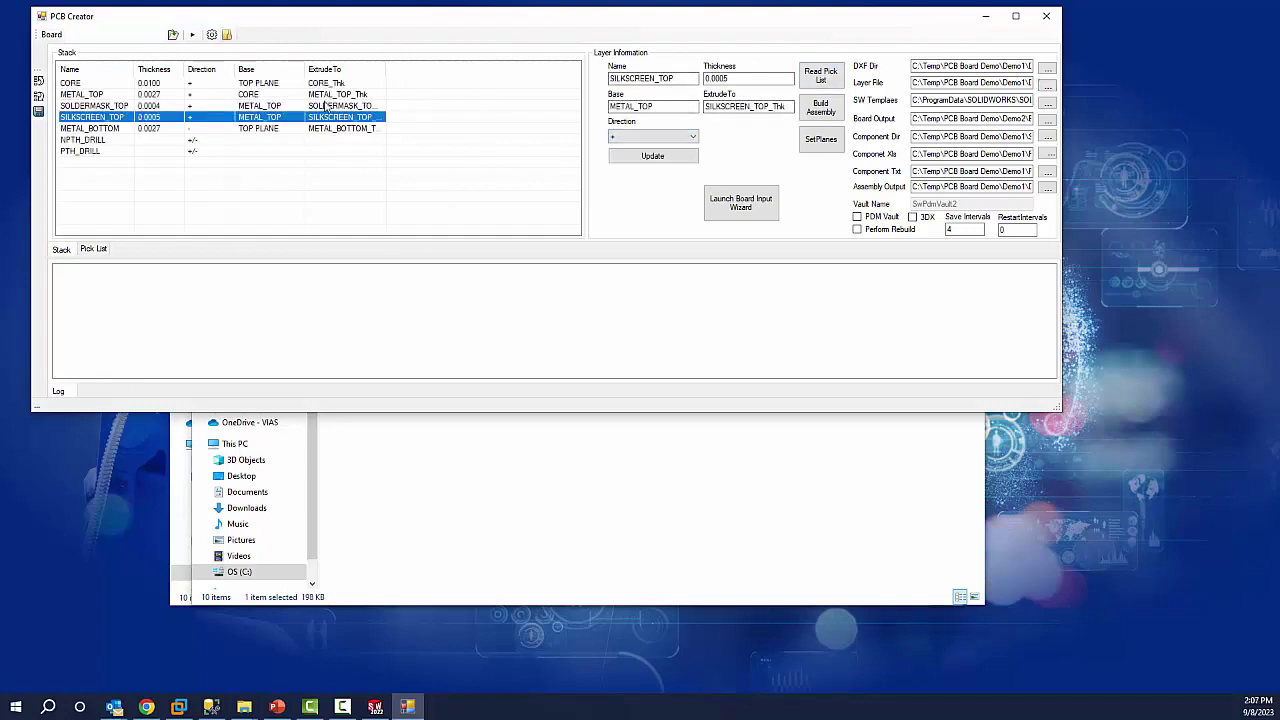
drag(487, 21, 495, 22)
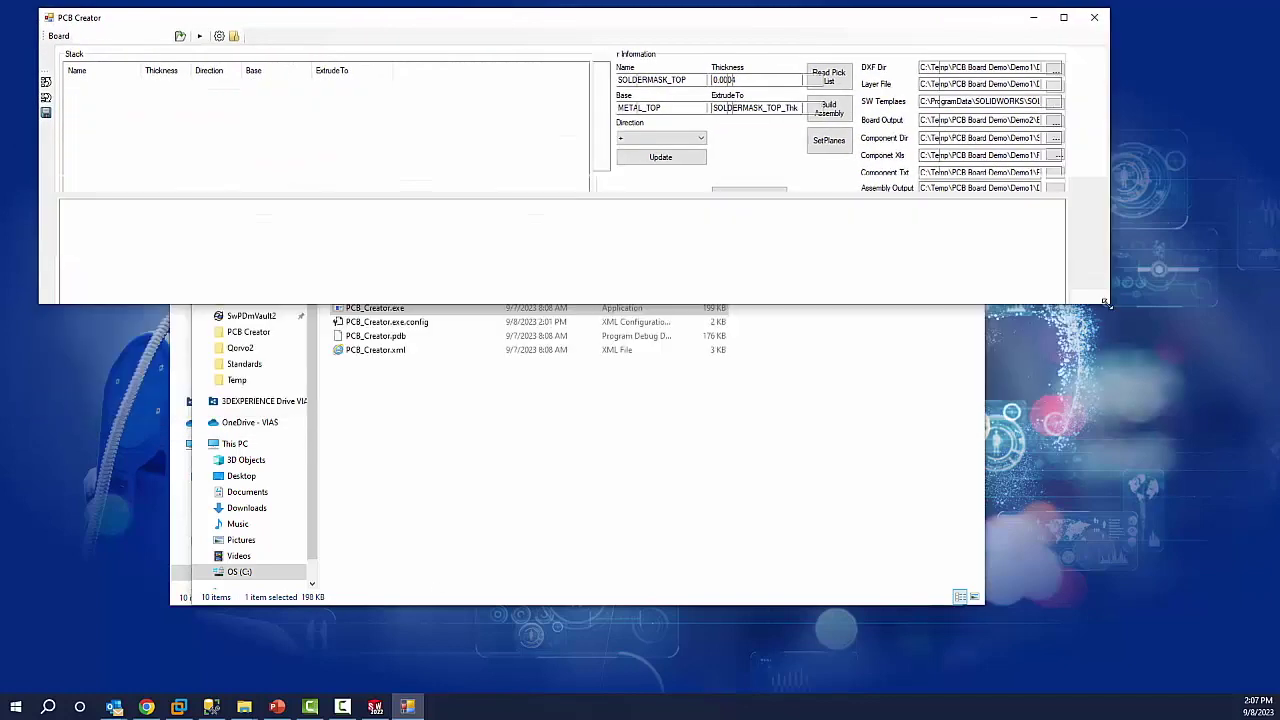
click(375, 707)
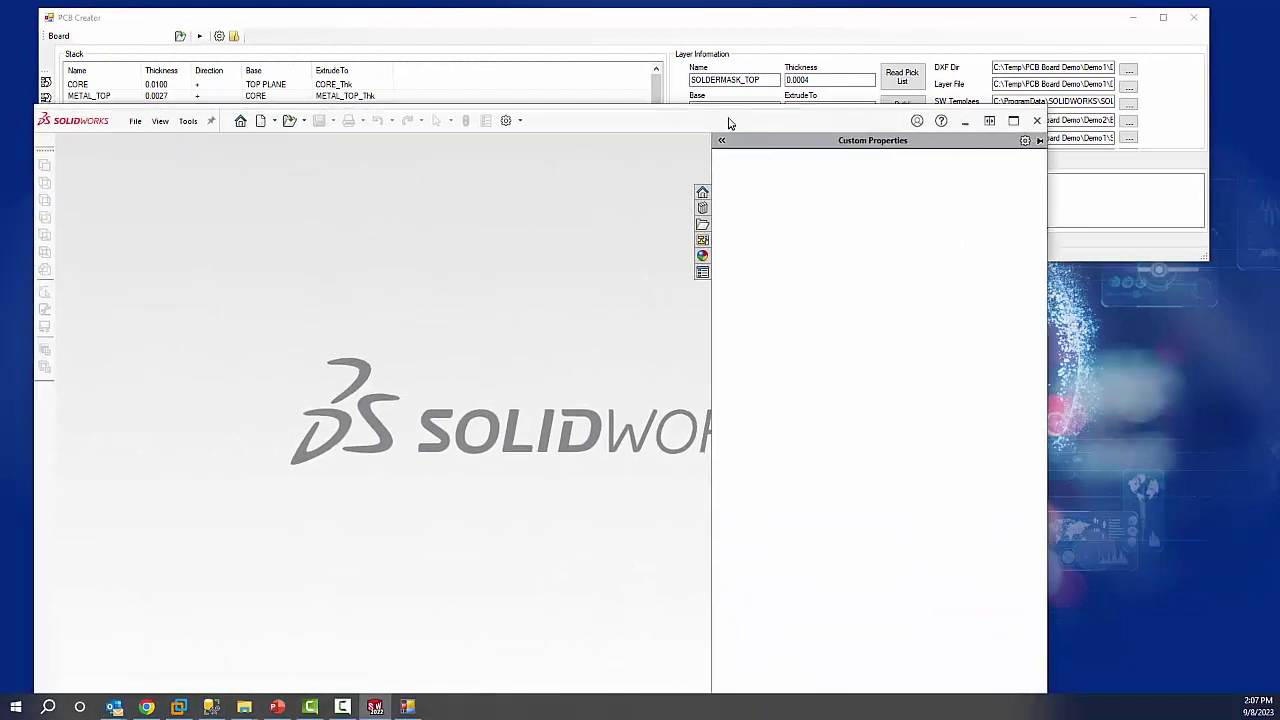
drag(40, 63, 150, 261)
Run the board build and select the sketch's open and 27 closed contours.
click(199, 37)
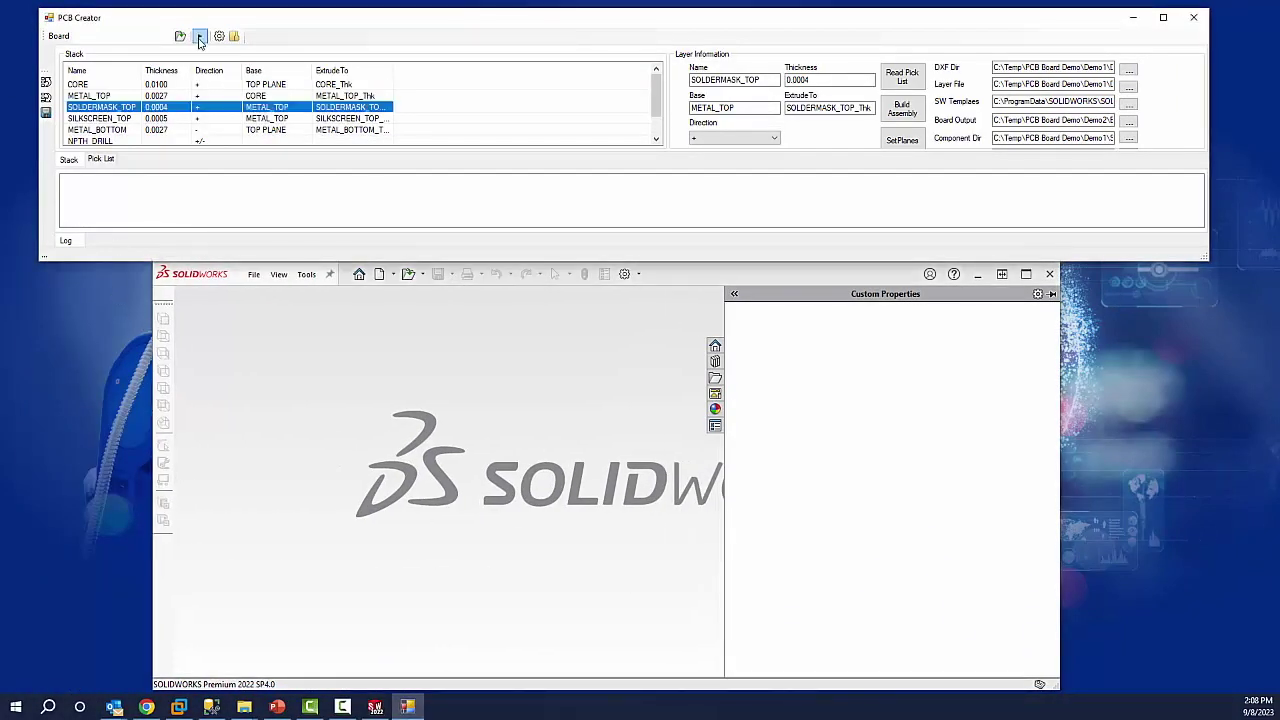
click(199, 37)
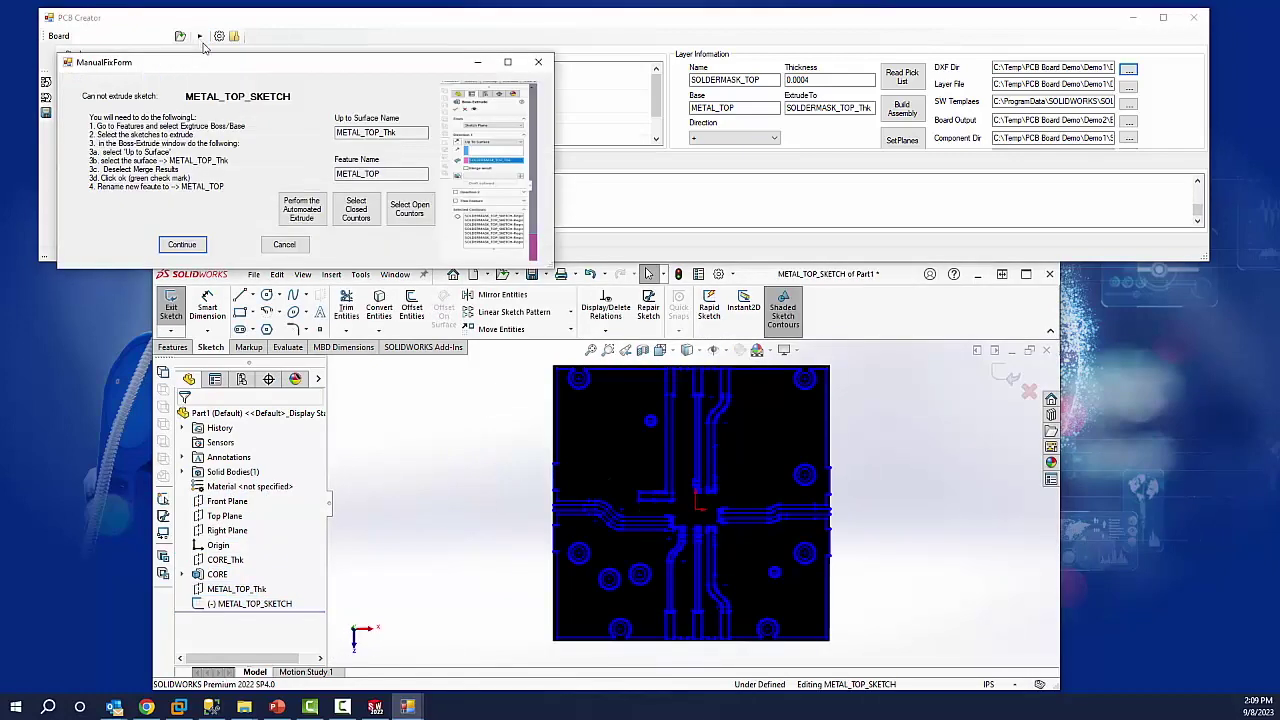
click(410, 209)
click(686, 394)
click(356, 210)
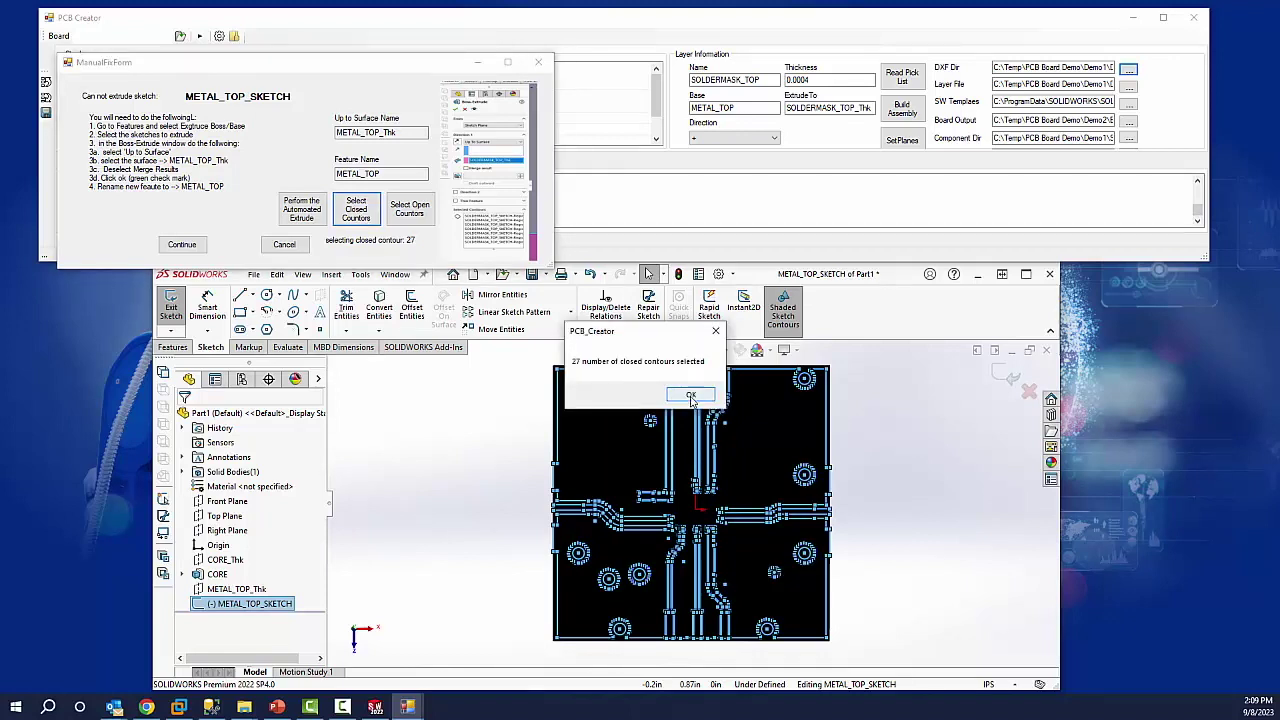
click(702, 401)
Extrude METAL_TOP automatically, save the part as Board-Dem01, and continue extraction.
click(299, 222)
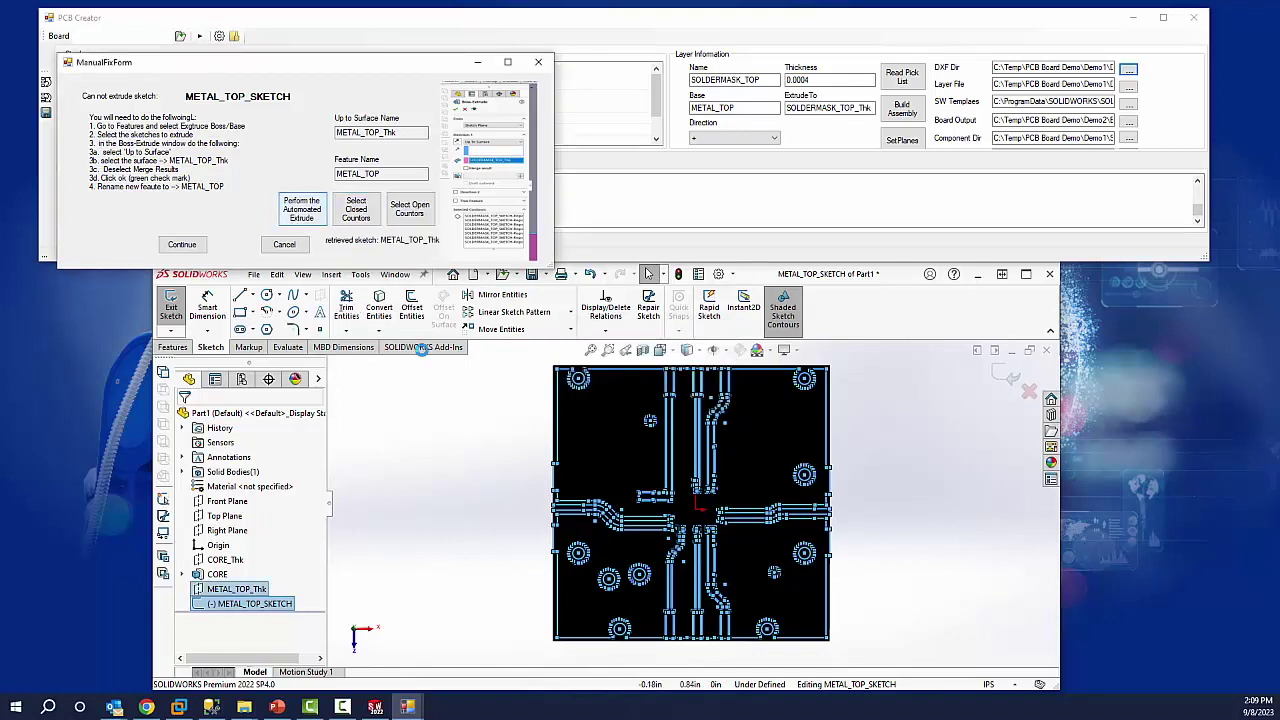
click(674, 394)
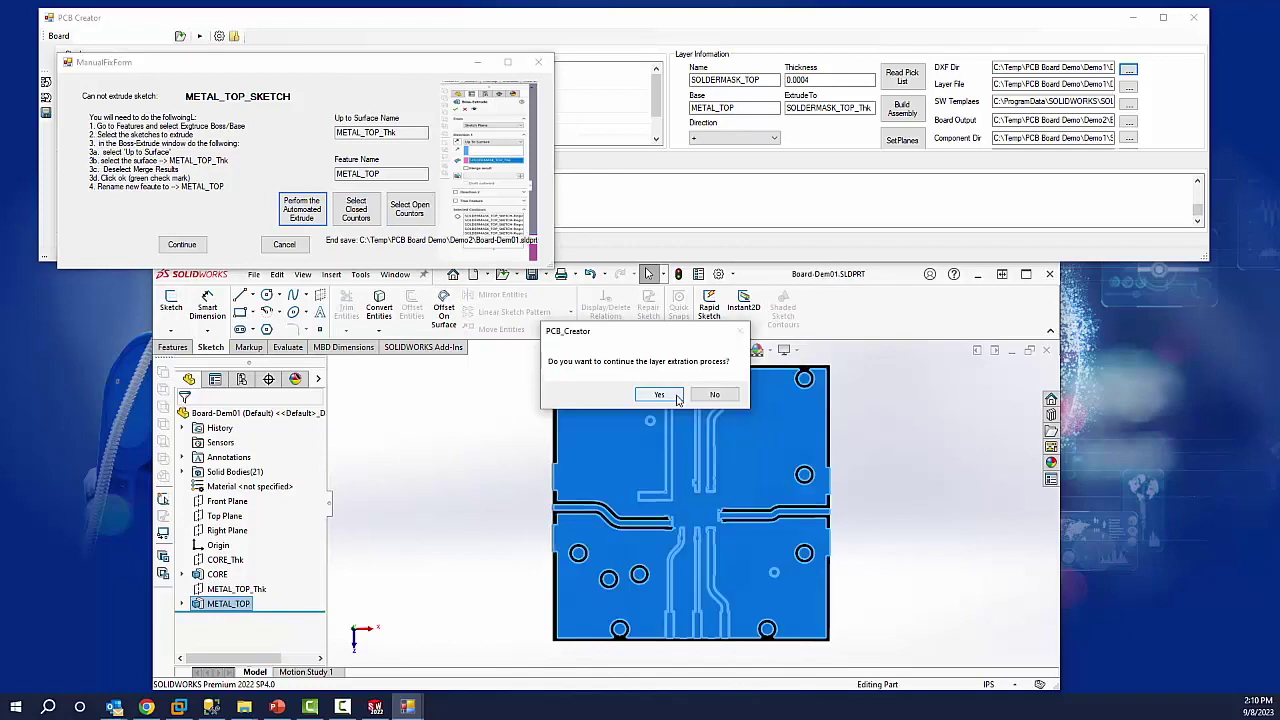
click(659, 395)
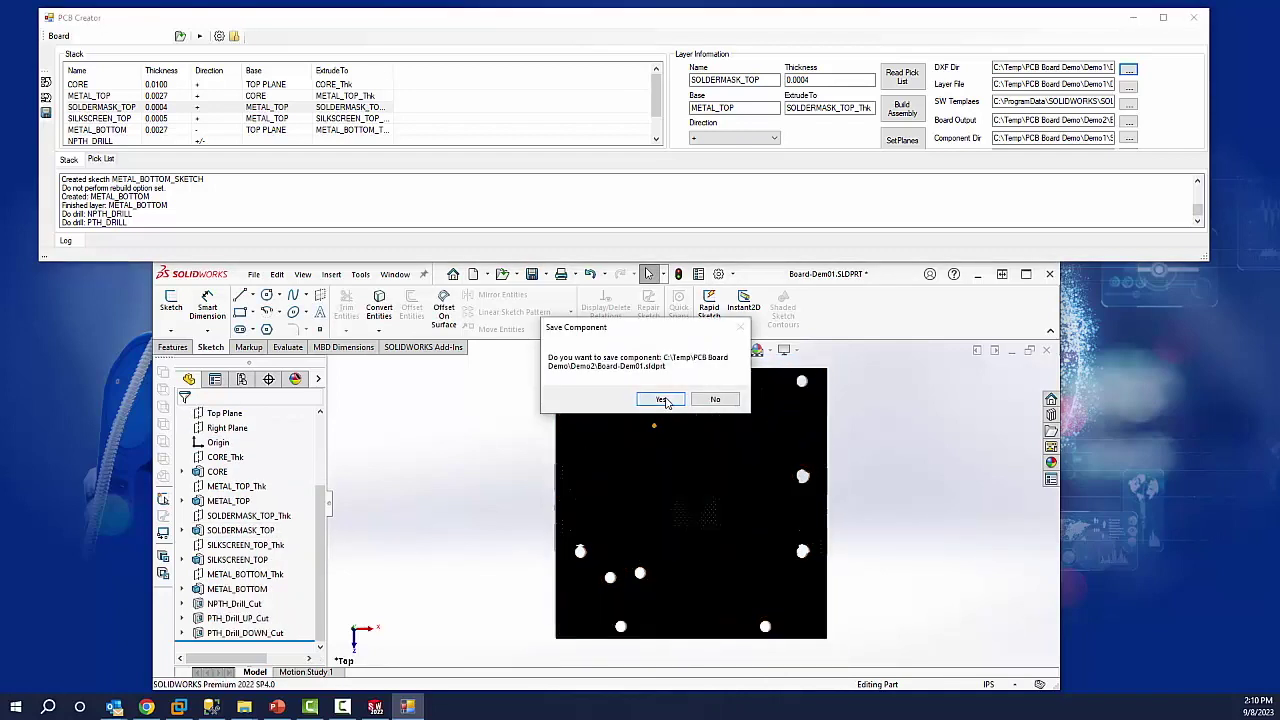
Save the Board-Dem01 component, dismiss the completion message, and tilt the finished board into view.
click(663, 400)
click(688, 398)
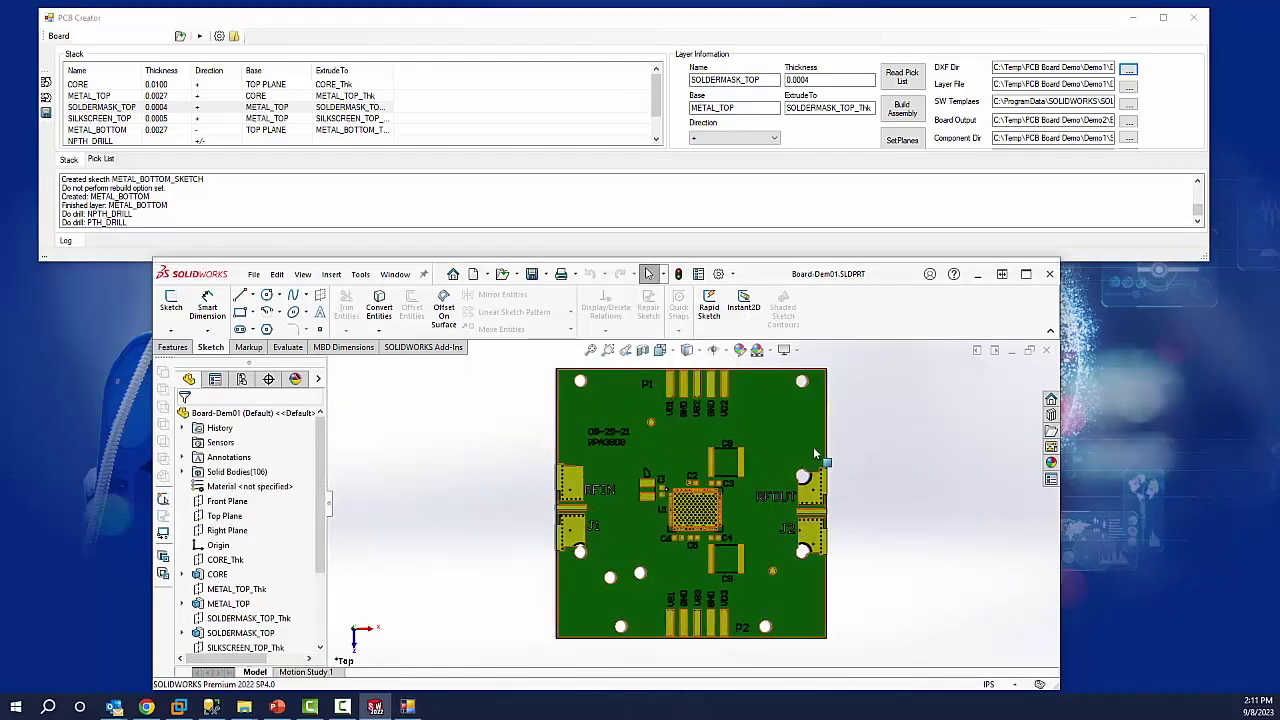
middle_drag(869, 457, 864, 426)
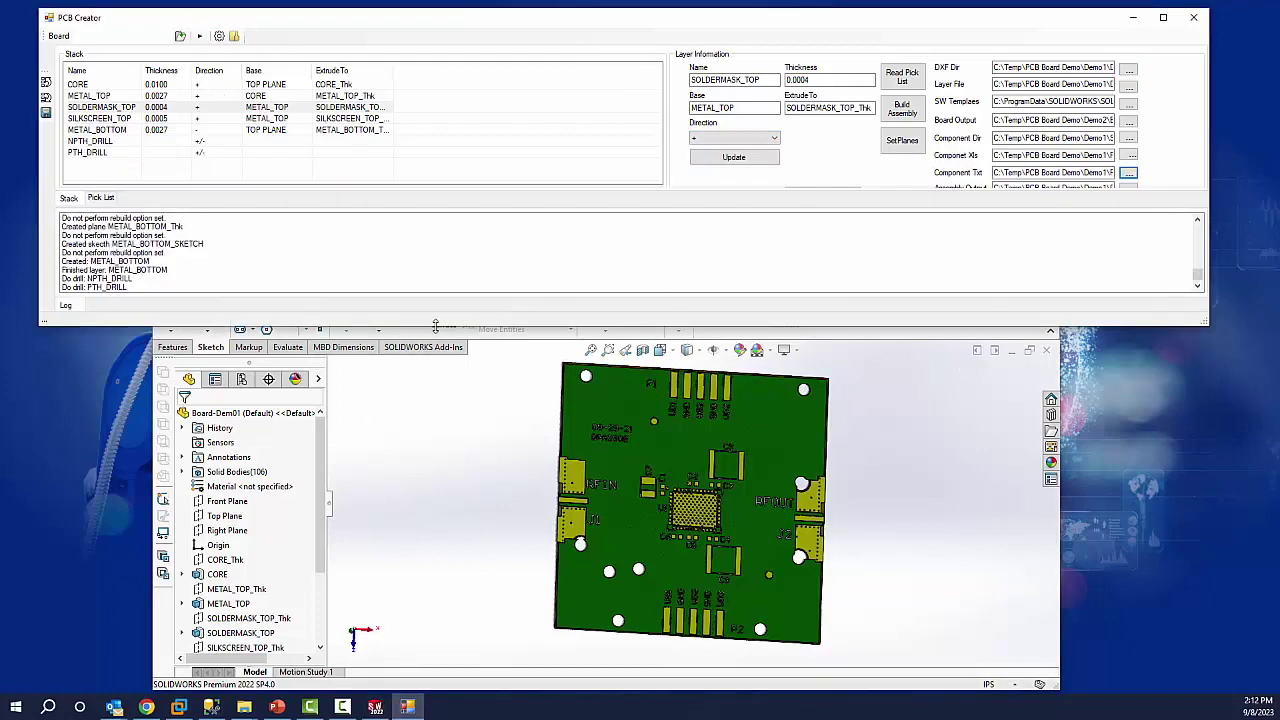
Read in and review the component pick list, then build the component assembly in SOLIDWORKS.
drag(437, 328, 449, 260)
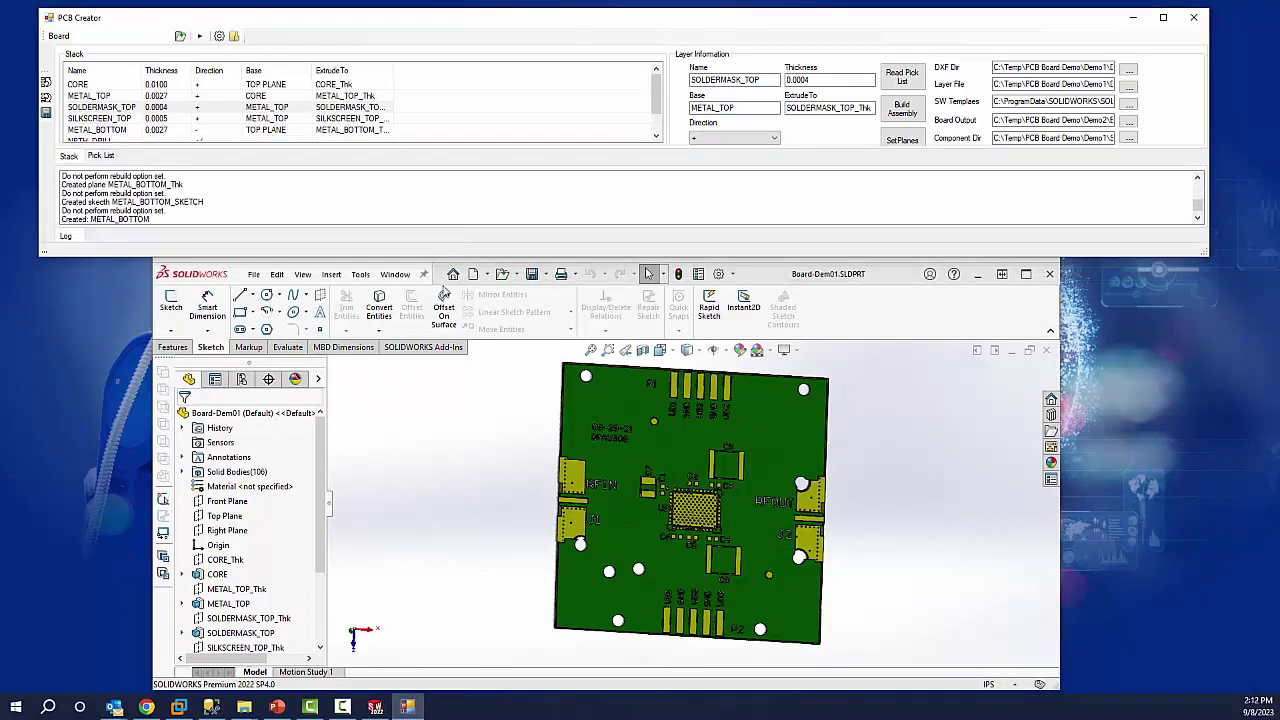
click(903, 77)
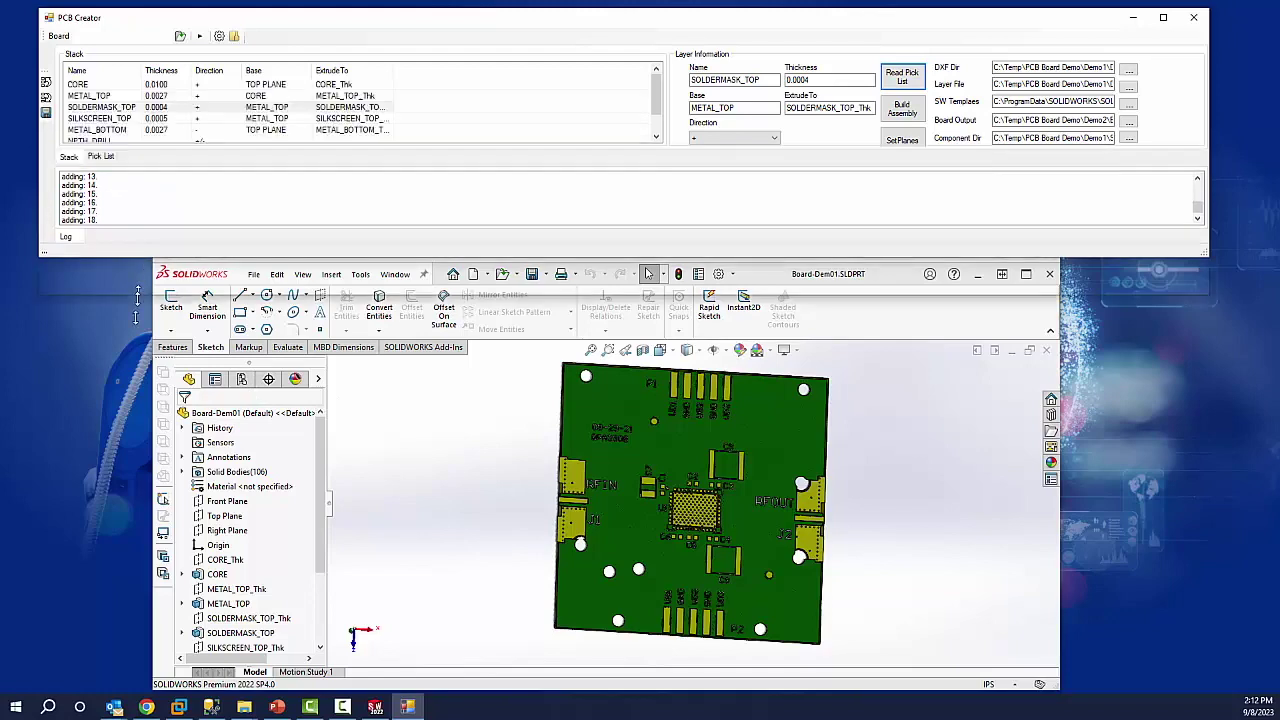
drag(139, 257, 139, 338)
click(108, 204)
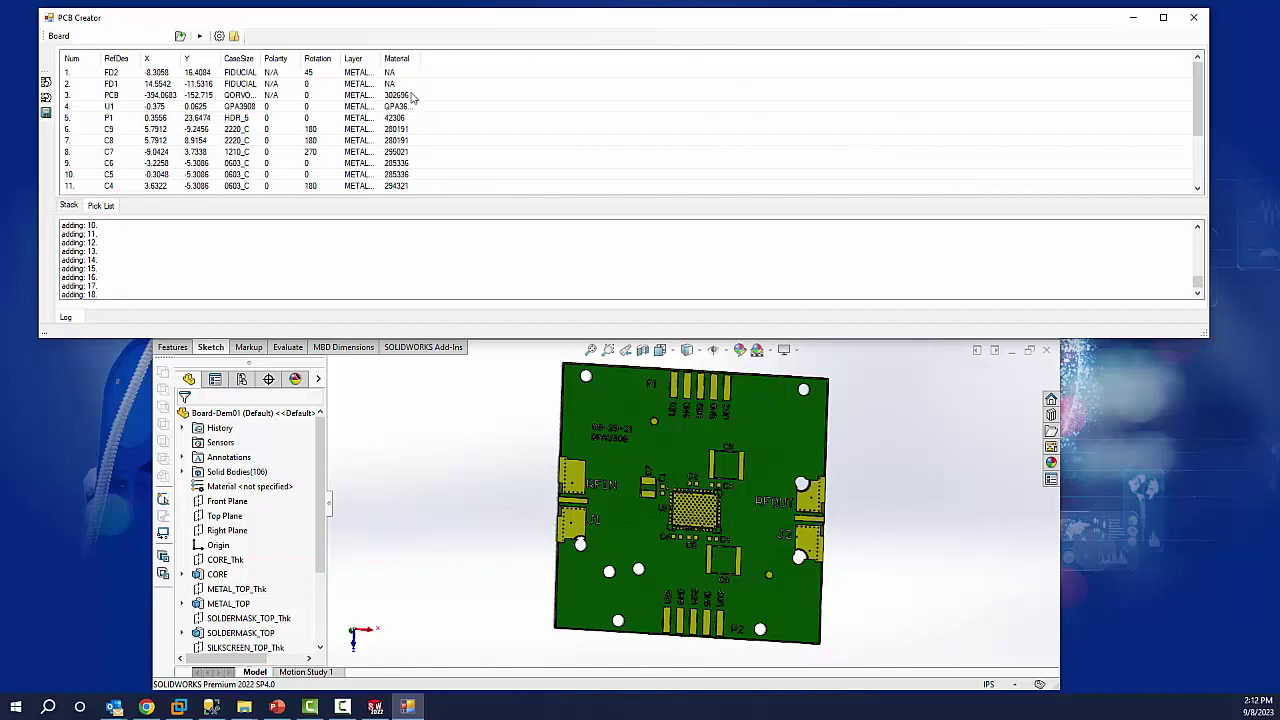
click(75, 204)
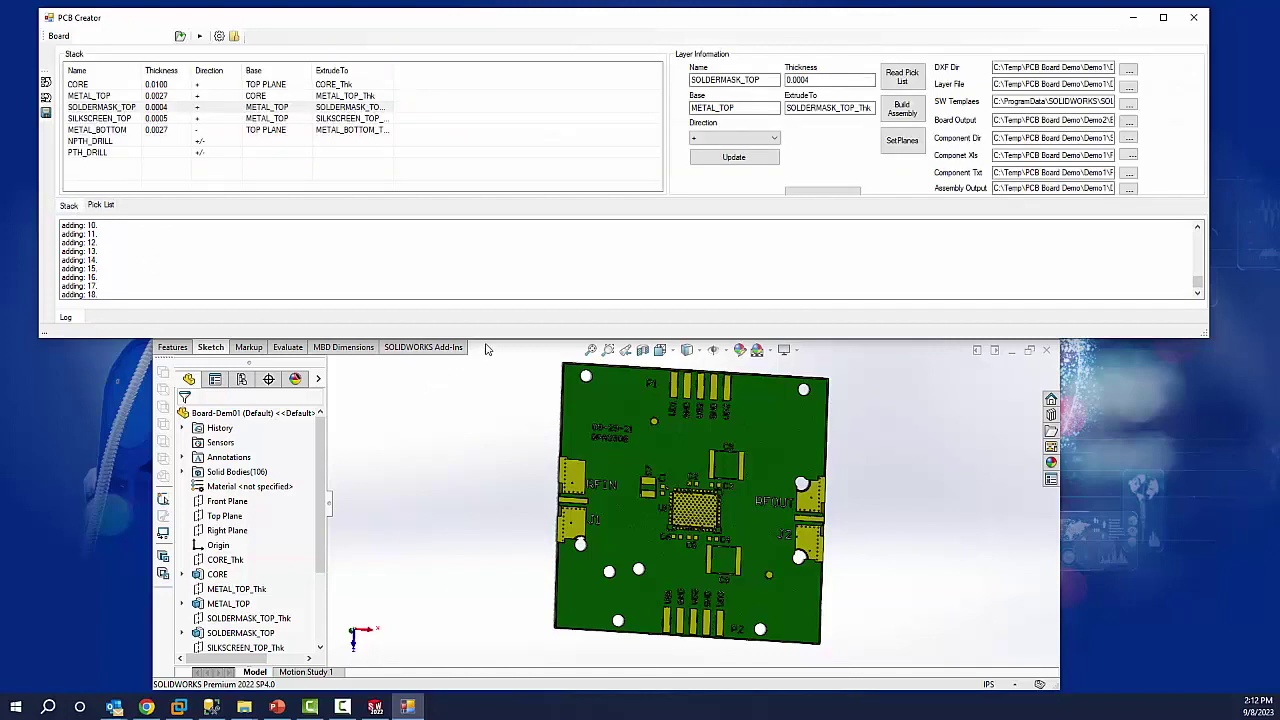
drag(486, 343, 490, 272)
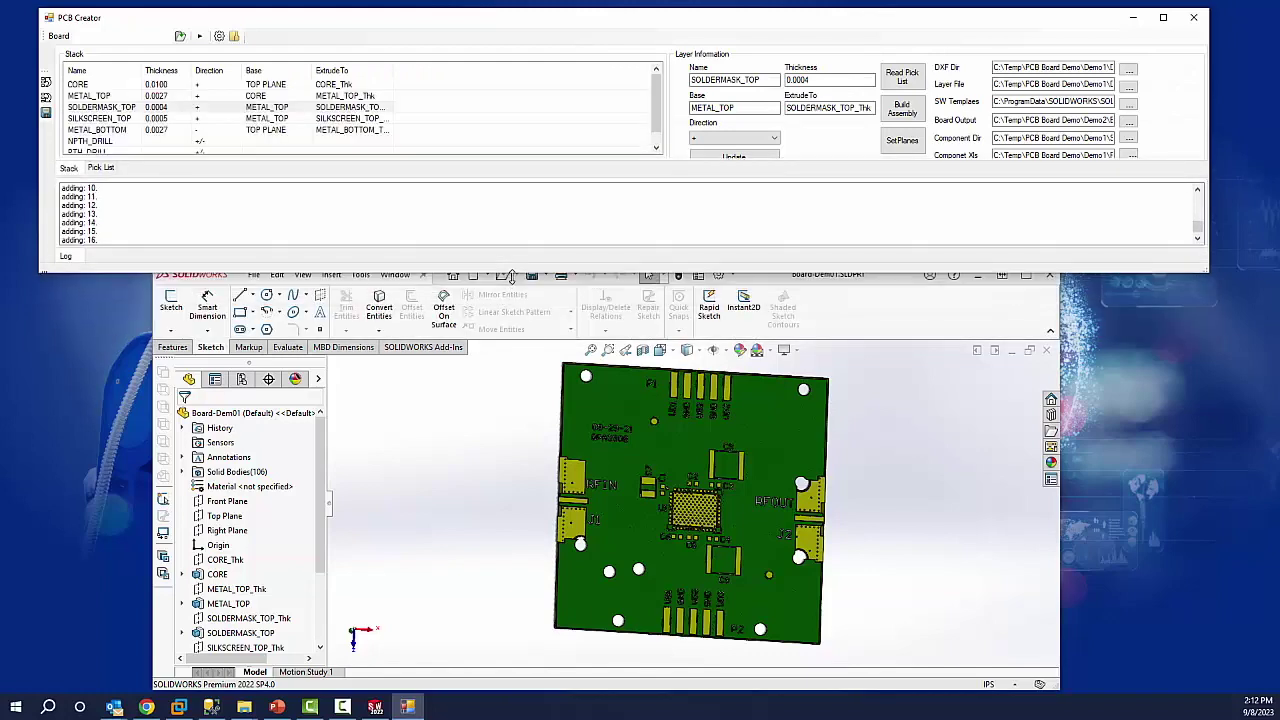
click(902, 110)
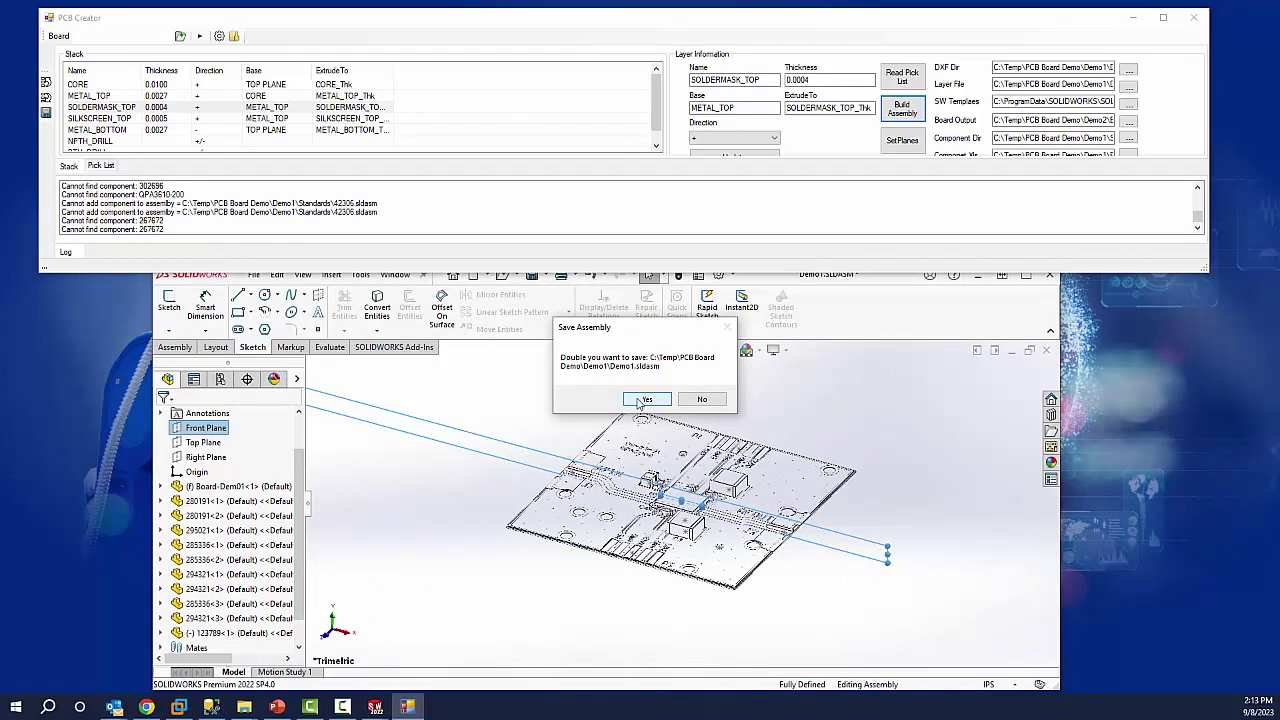
Save the assembly as Demo1, acknowledge Done, and clear the Front Plane selection.
click(645, 399)
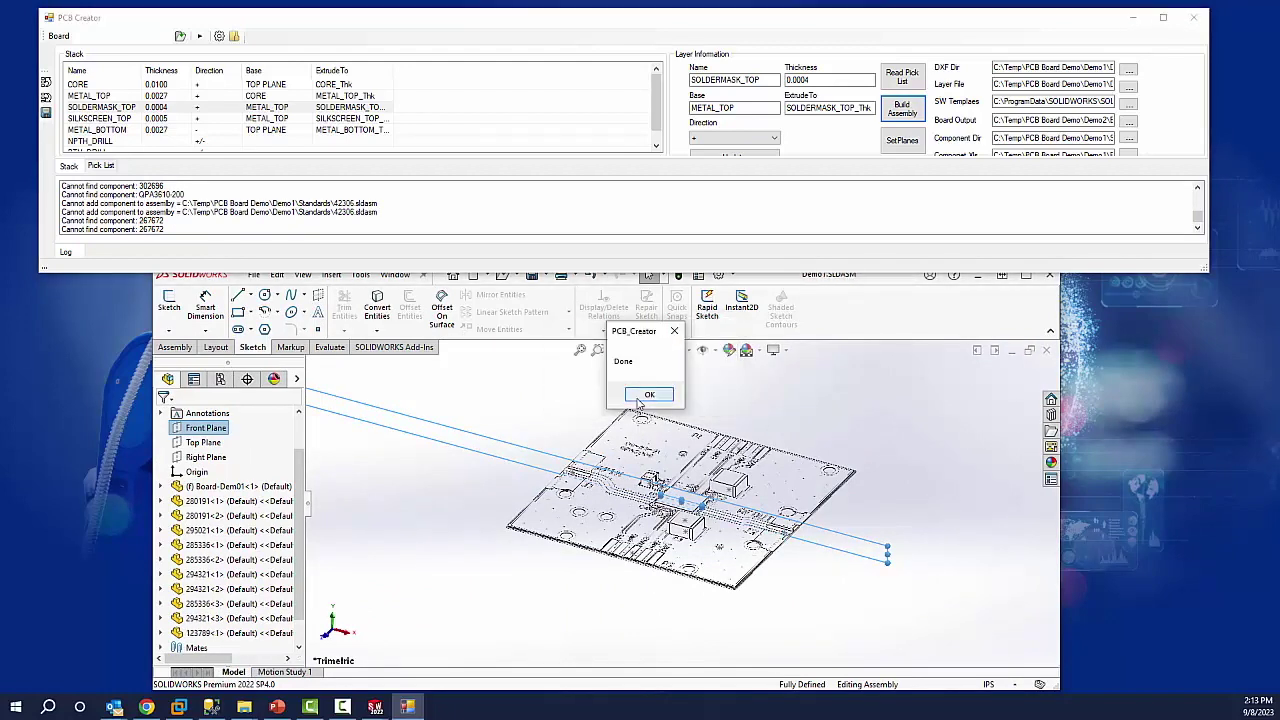
click(645, 396)
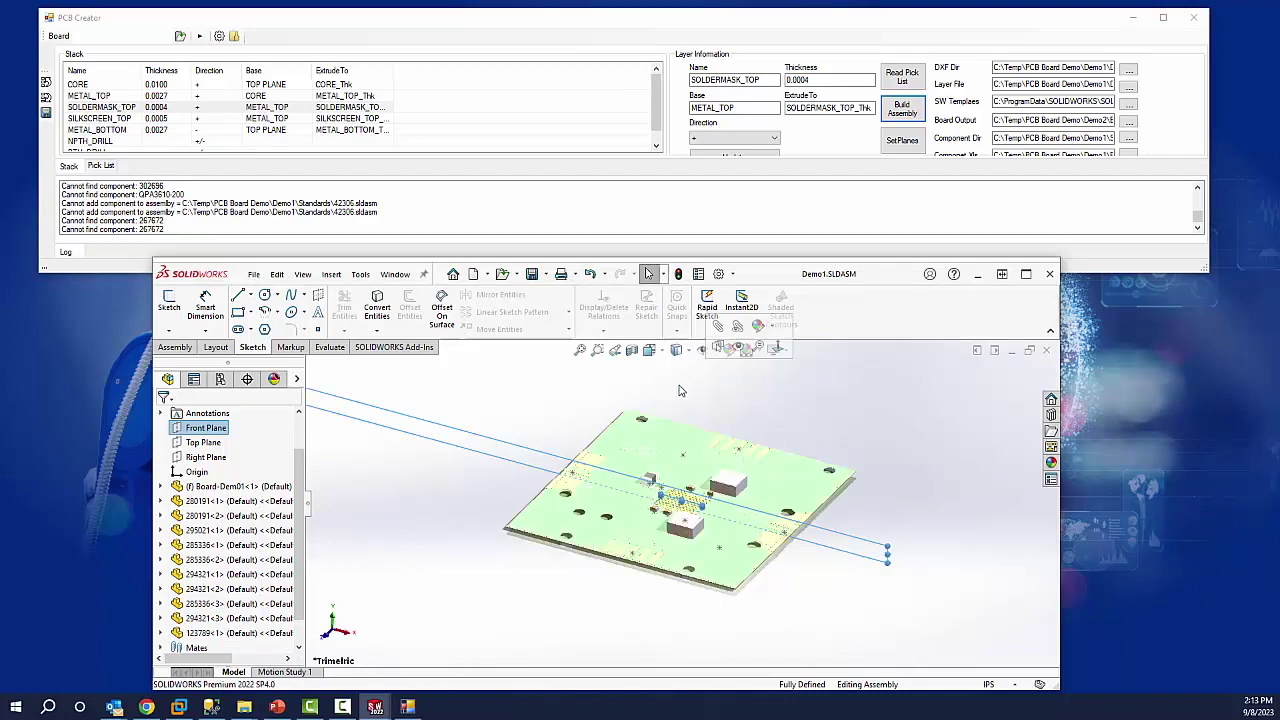
click(670, 382)
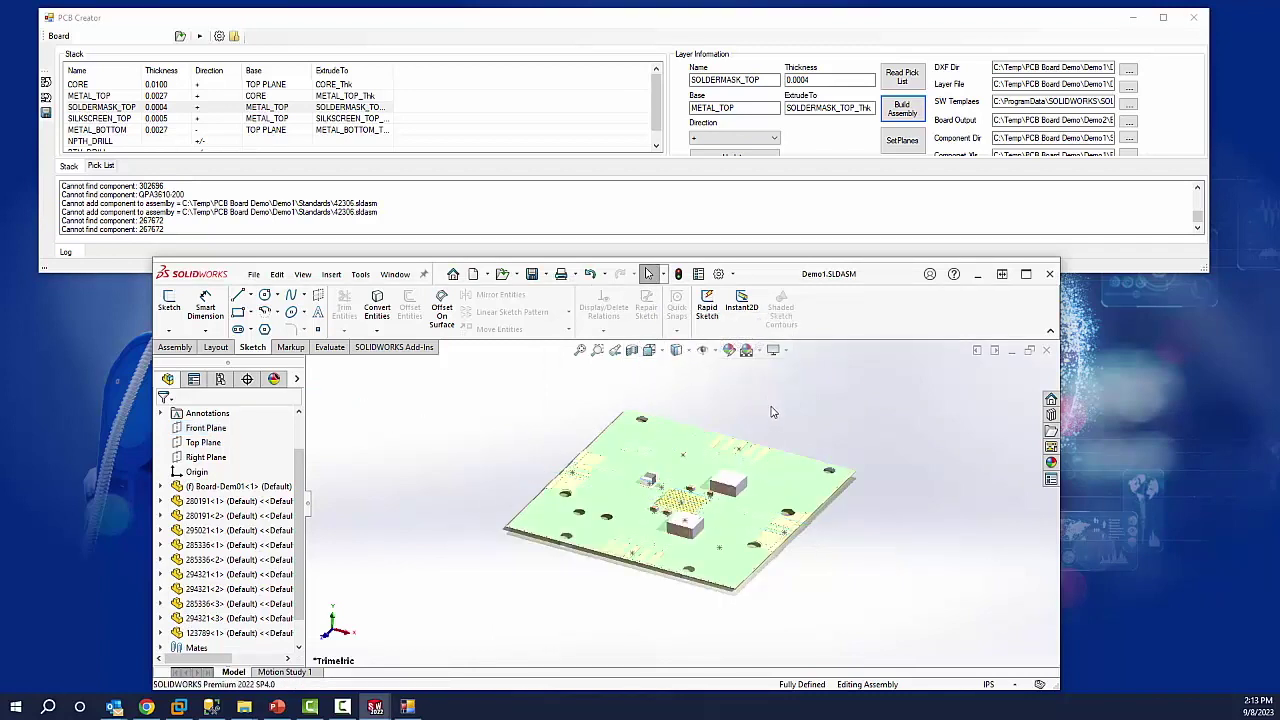
middle_drag(771, 412, 700, 480)
Launch PCB Creator's Board Input Wizard for a new layer file.
scroll(300, 520, down, 1)
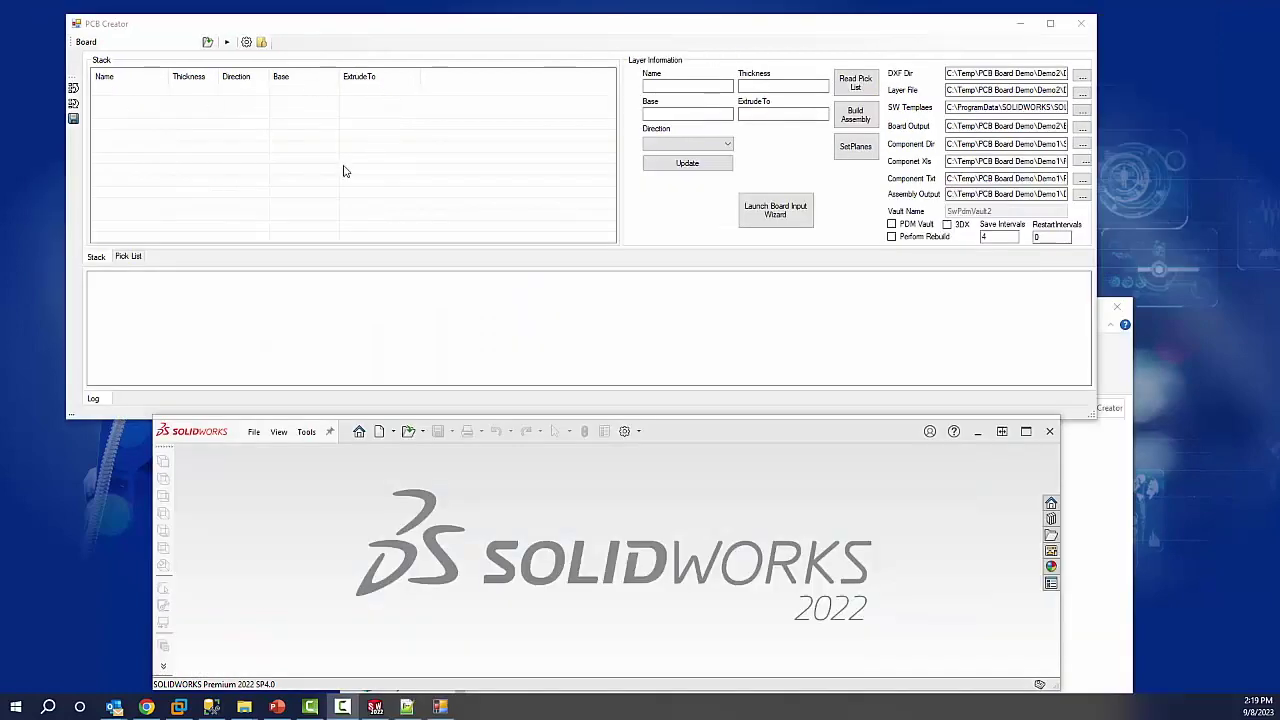
click(805, 212)
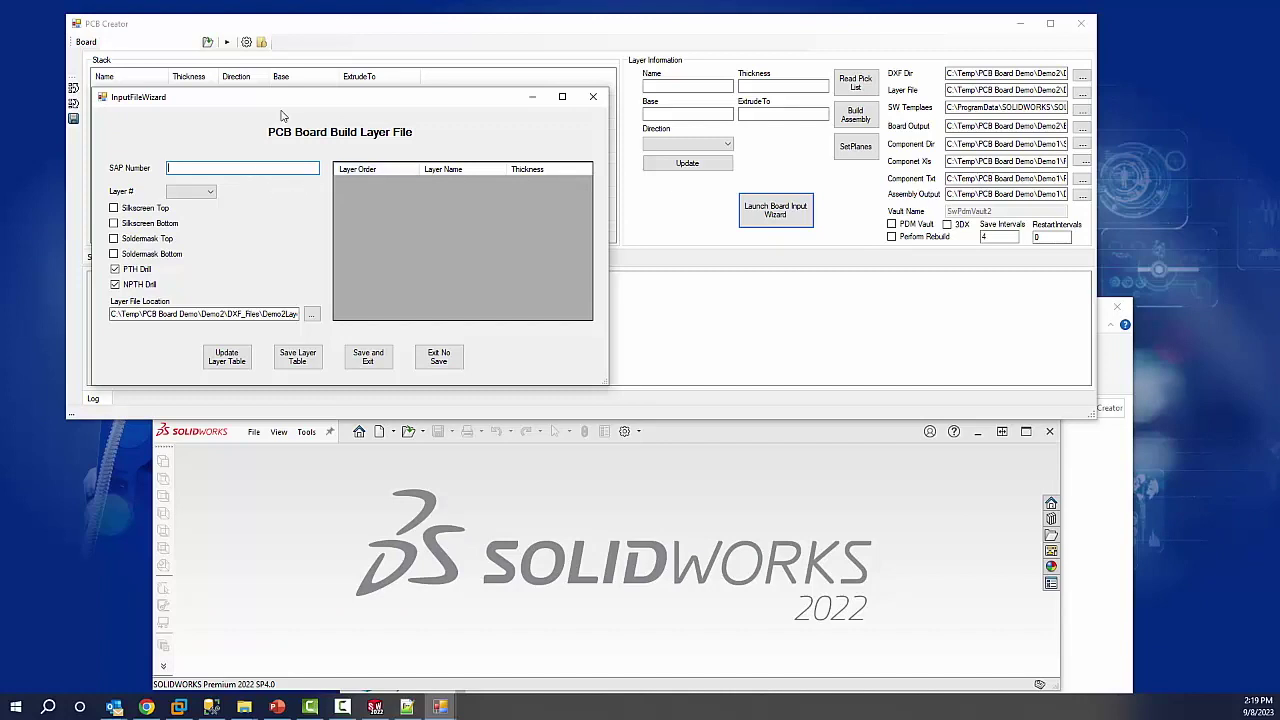
Enter SAP number Demo-Board02, choose 6 layers, include top soldermask, and exclude NPTH drill.
text(Demo-Board02)
click(210, 191)
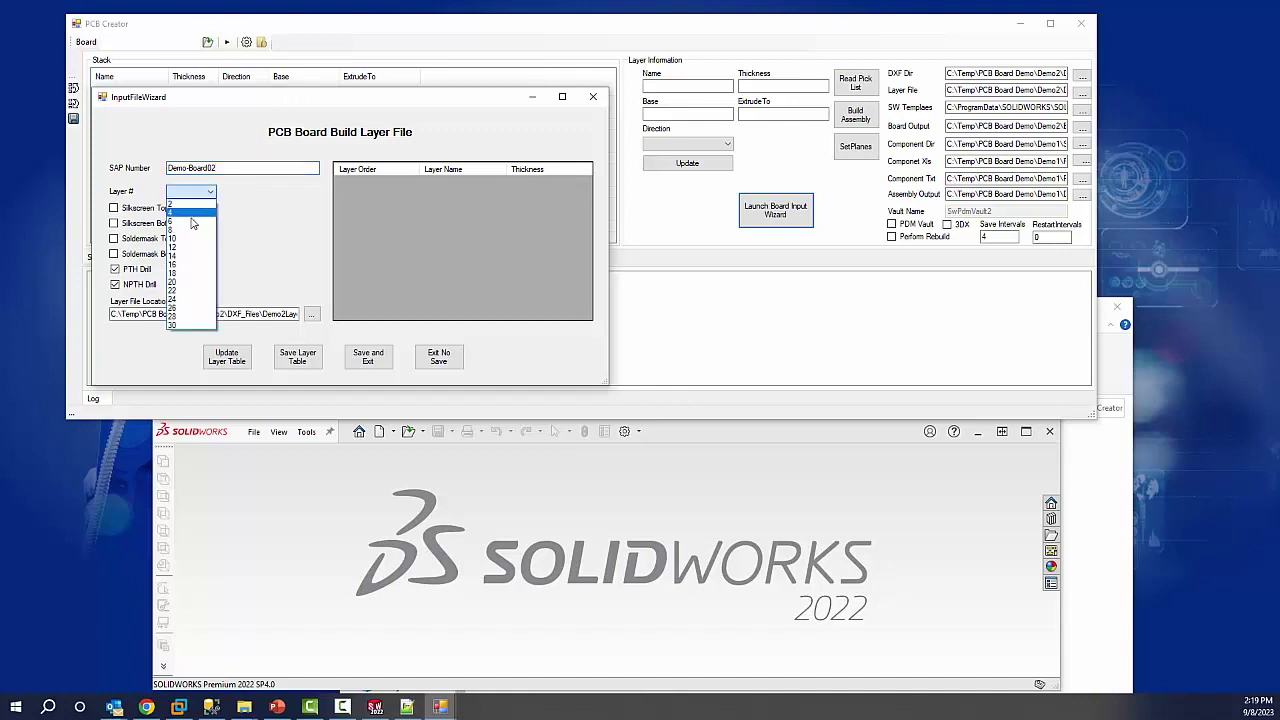
click(195, 221)
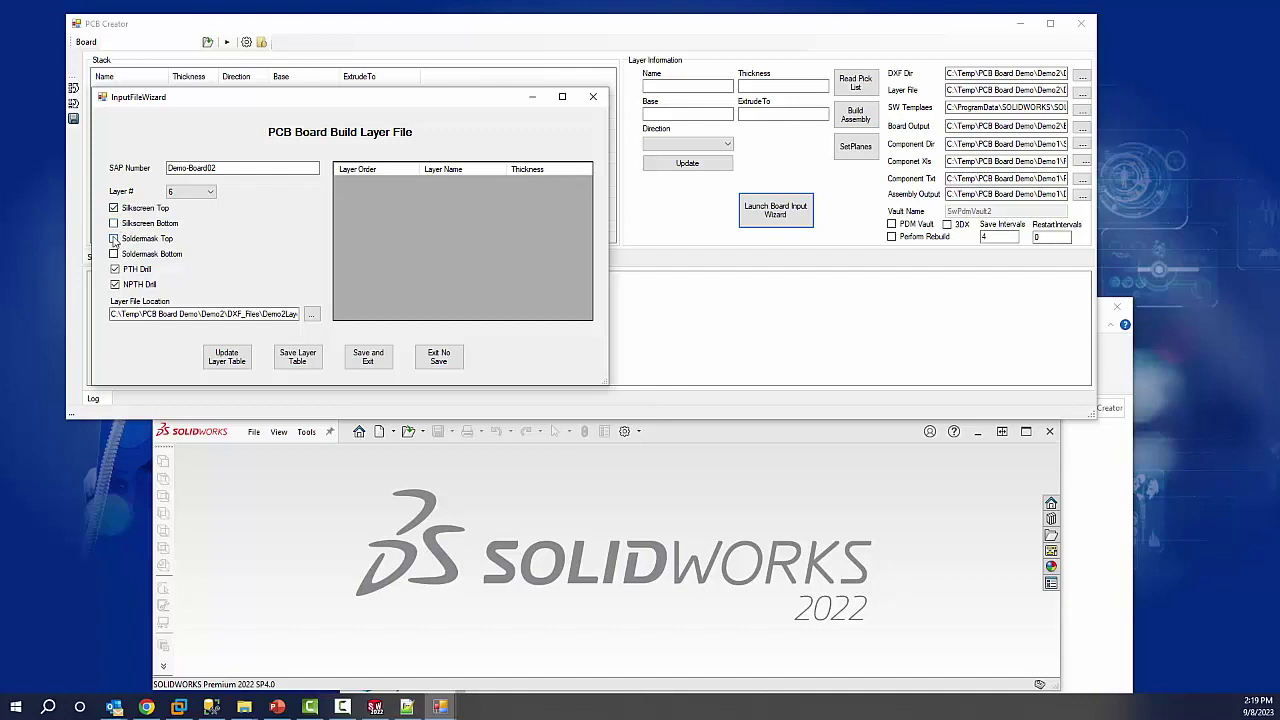
click(114, 239)
click(115, 285)
Generate the layer table and enter METAL_TOP .0027 and PREPREG_1 .0008 thicknesses.
click(241, 357)
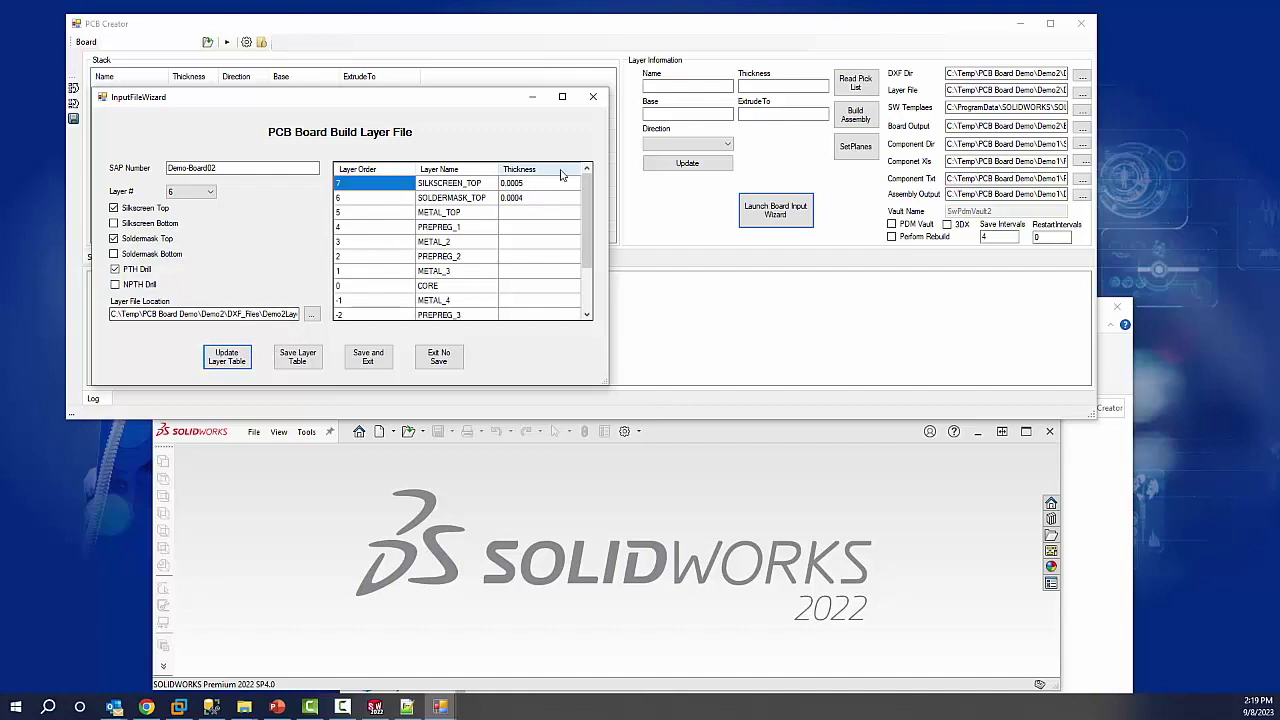
click(535, 213)
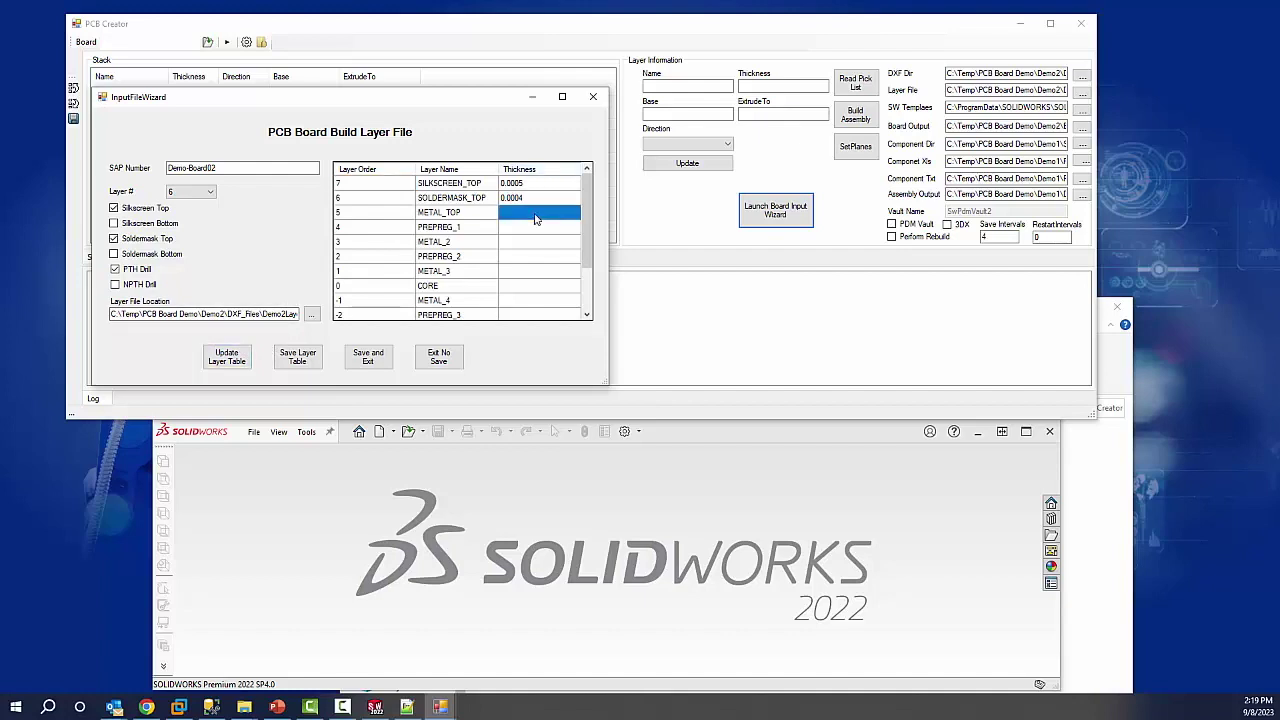
click(535, 215)
text(0027)
click(553, 230)
click(551, 231)
text(.0008)
click(563, 212)
Apply those thicknesses to all metal and prepreg layers, set CORE to .01, and save the layer file.
right_click(564, 214)
click(580, 217)
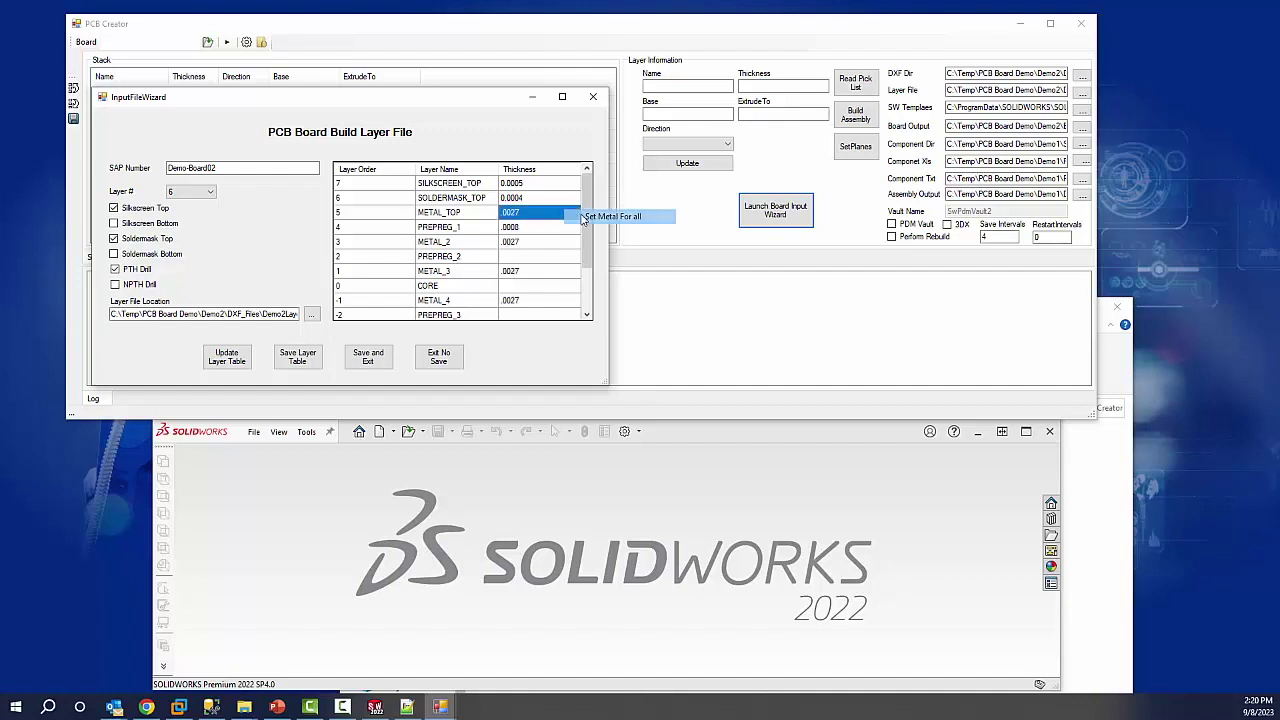
right_click(572, 234)
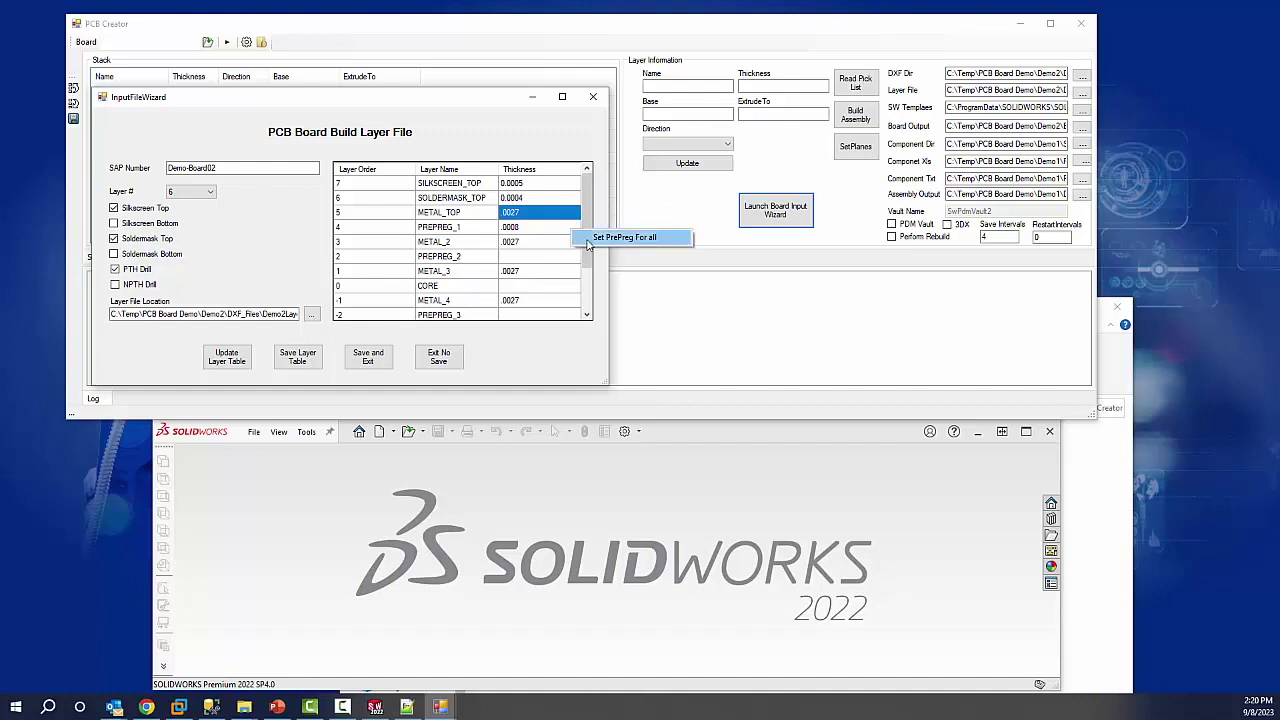
click(586, 240)
click(557, 287)
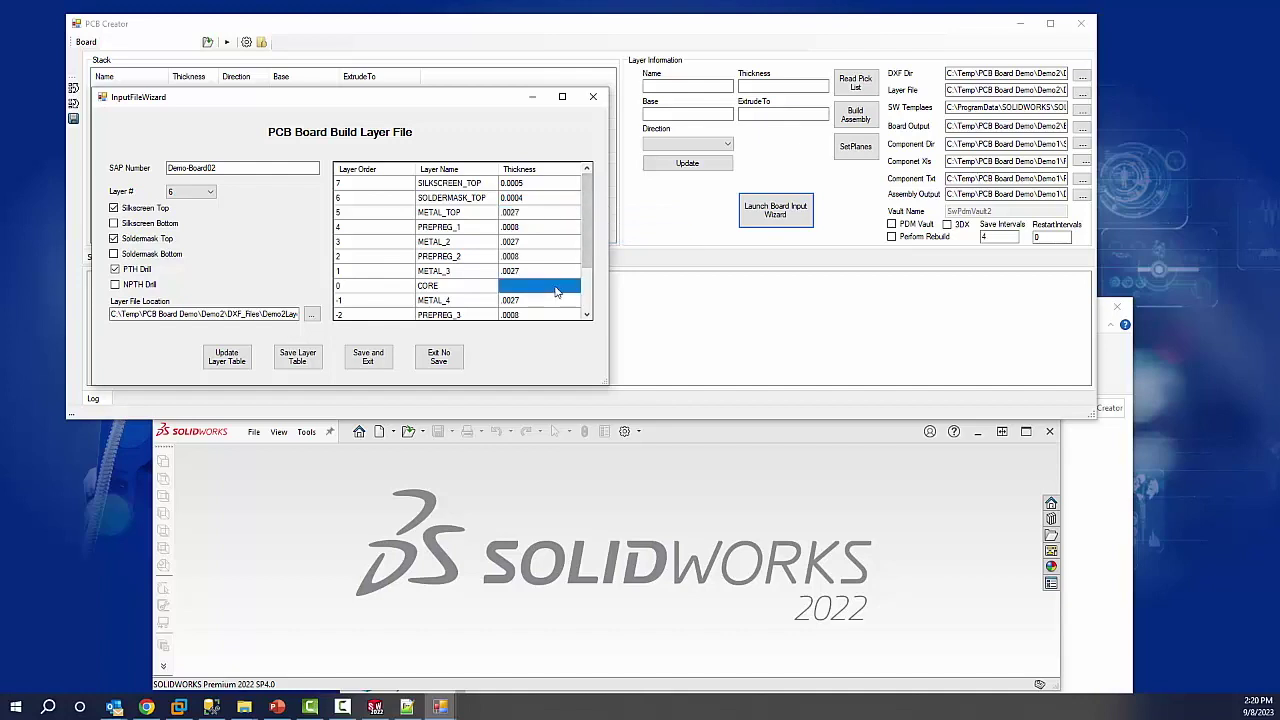
click(557, 290)
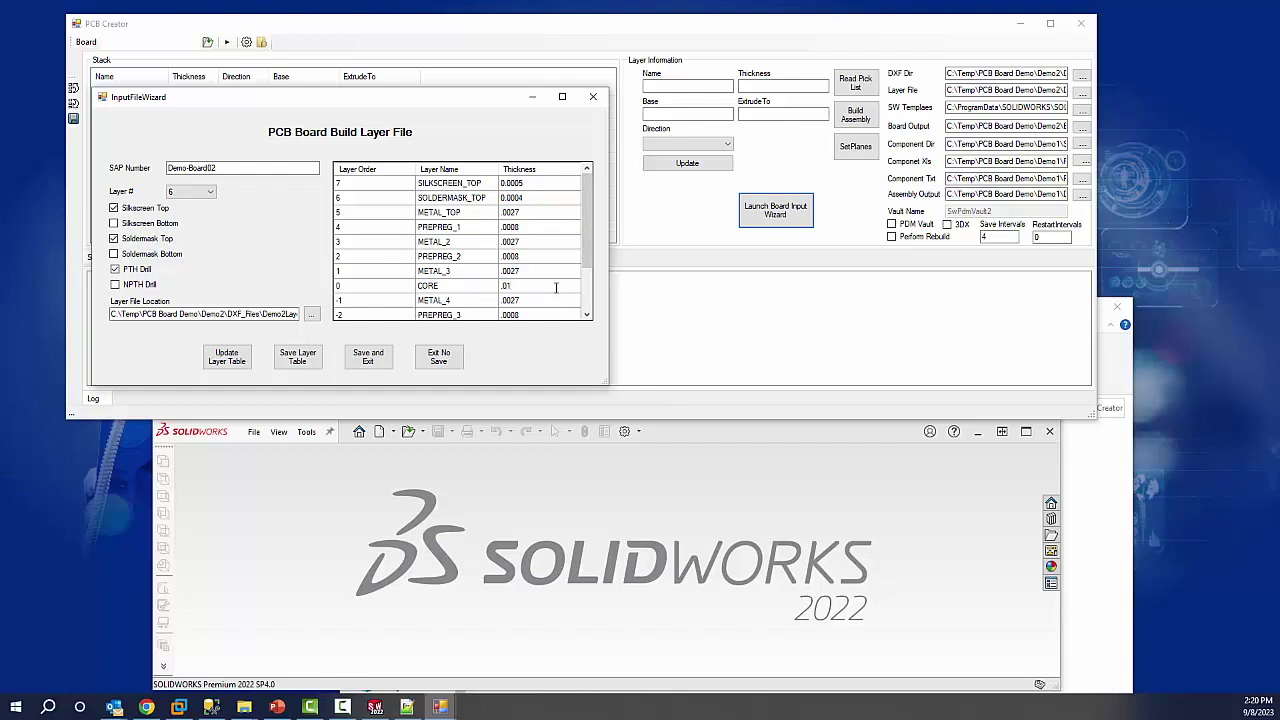
click(292, 360)
click(365, 360)
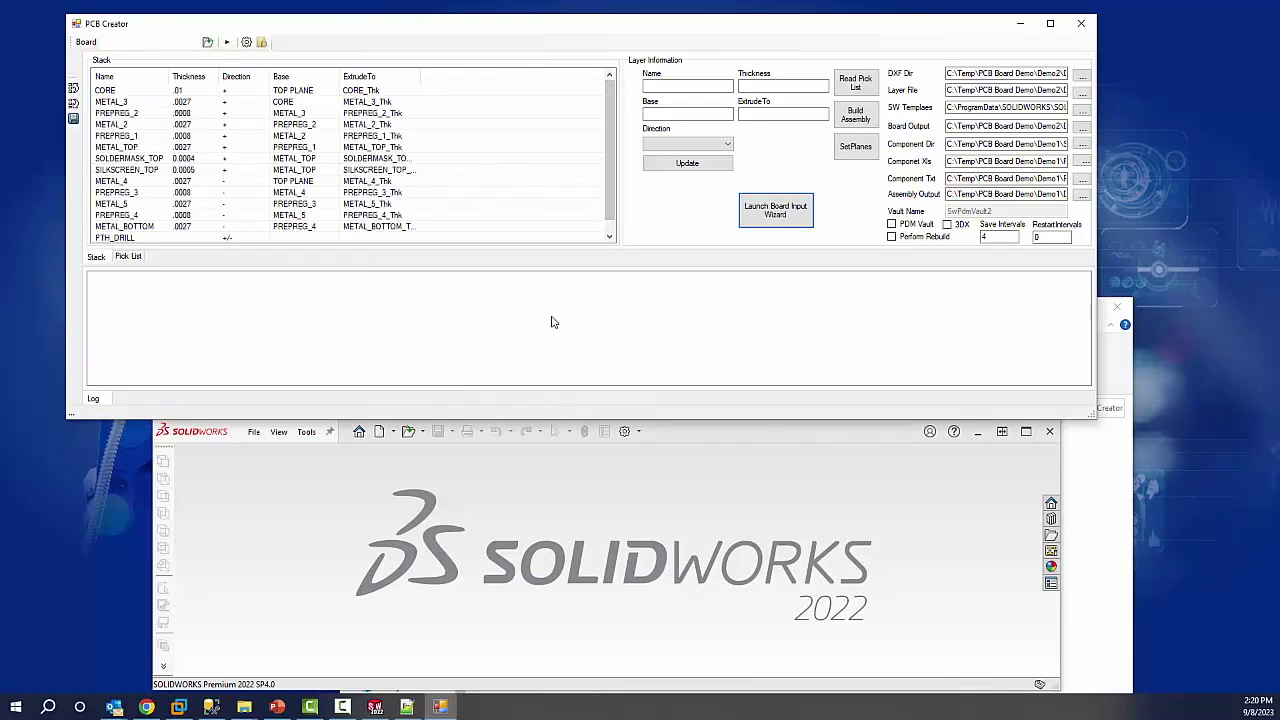
Shorten PCB Creator, enlarge SOLIDWORKS, and start building the Demo-Board02 board.
drag(561, 416, 524, 303)
drag(460, 422, 468, 300)
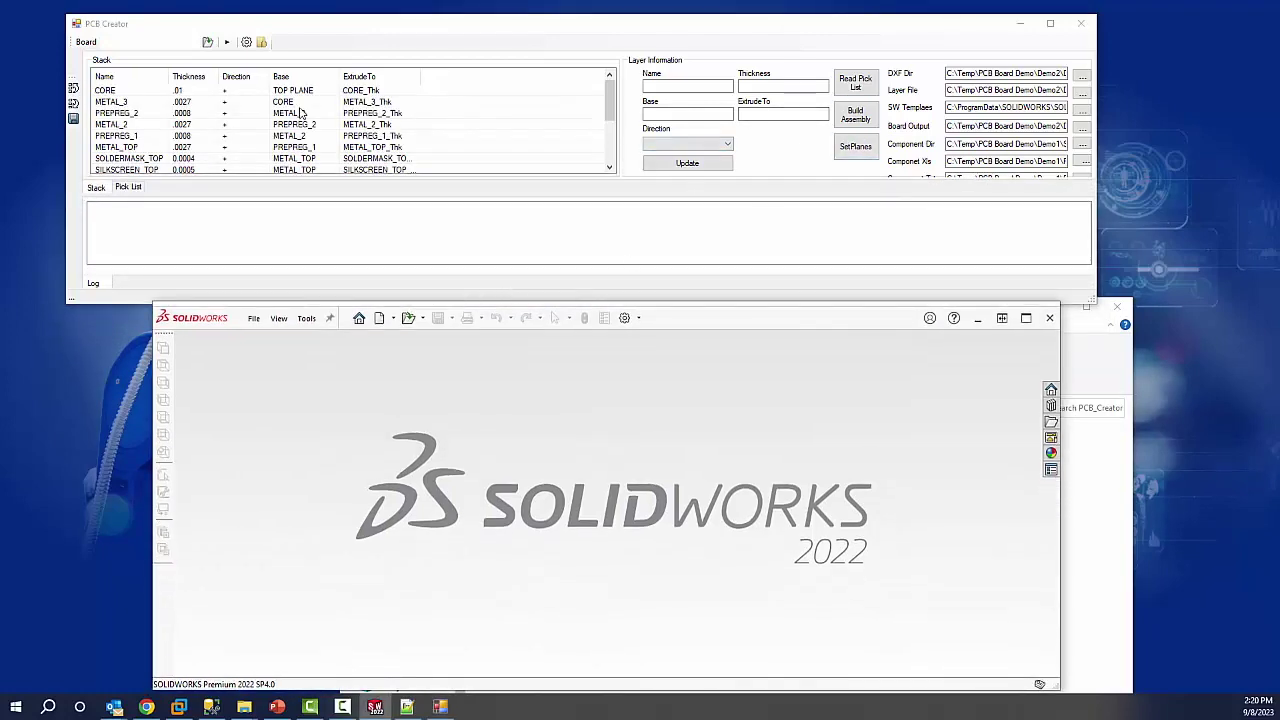
click(227, 42)
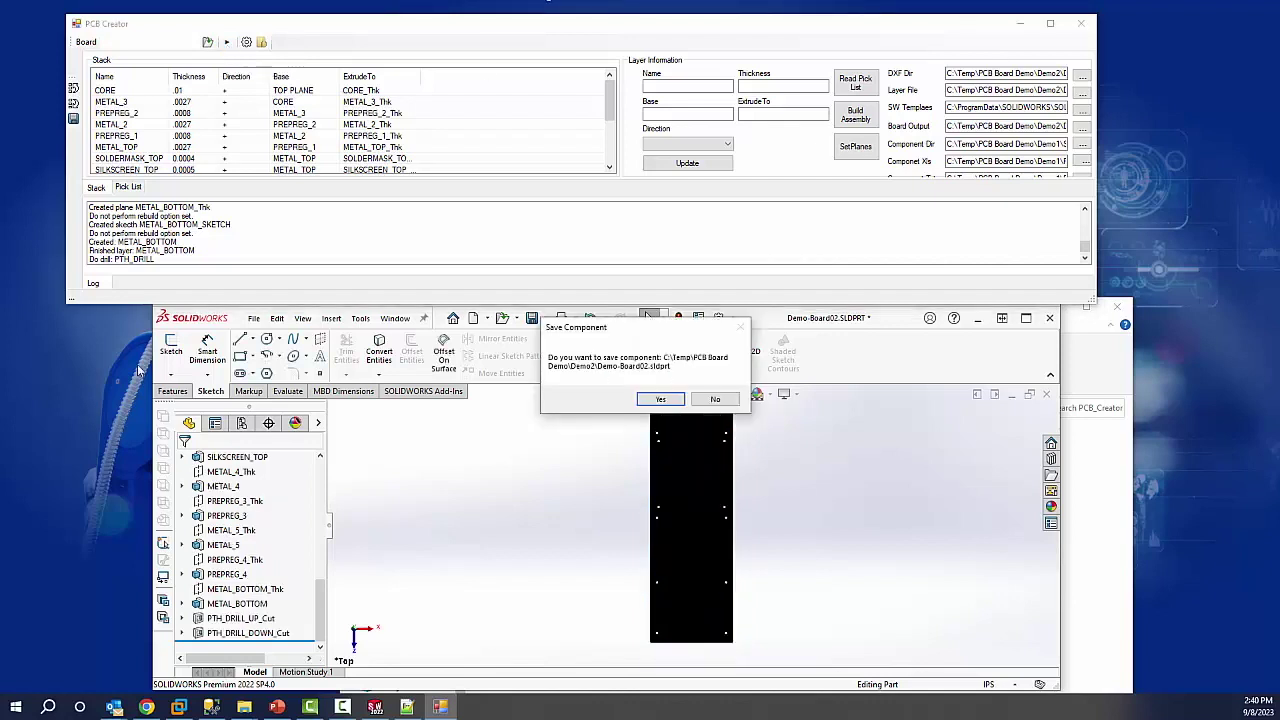
Save Demo-Board02.SLDPRT and acknowledge the 'File saved' confirmation.
click(660, 399)
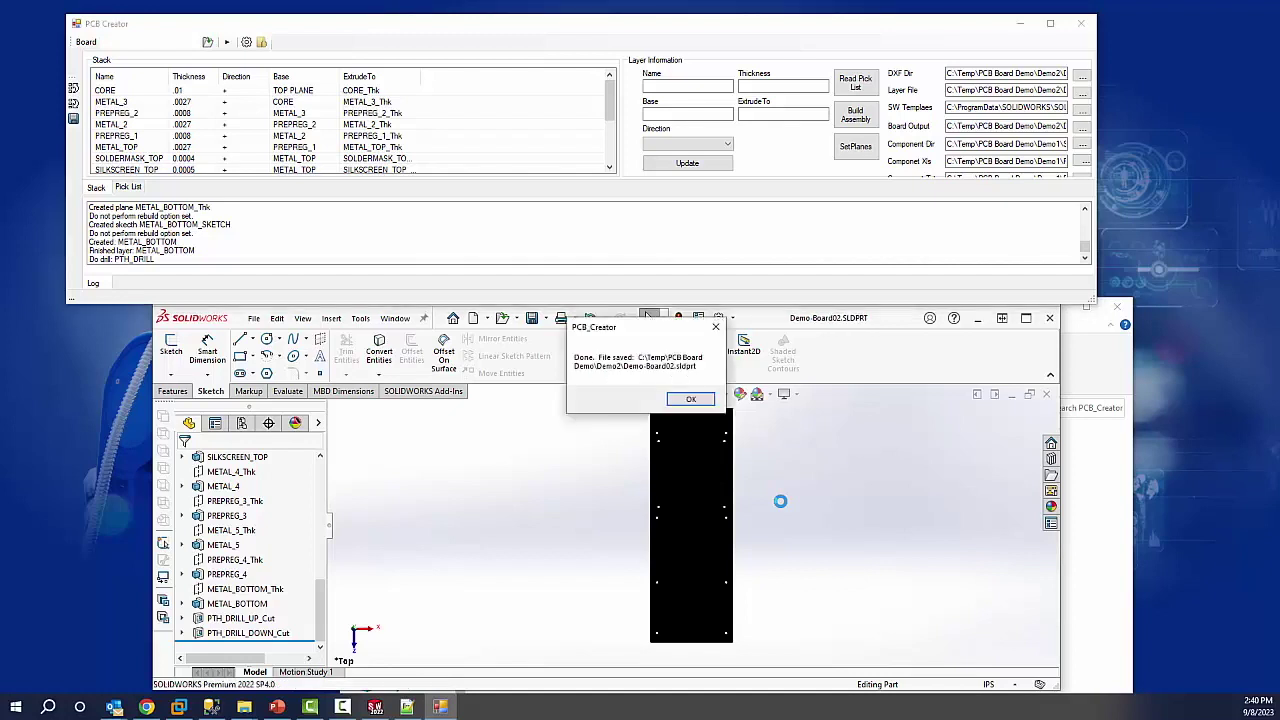
click(695, 405)
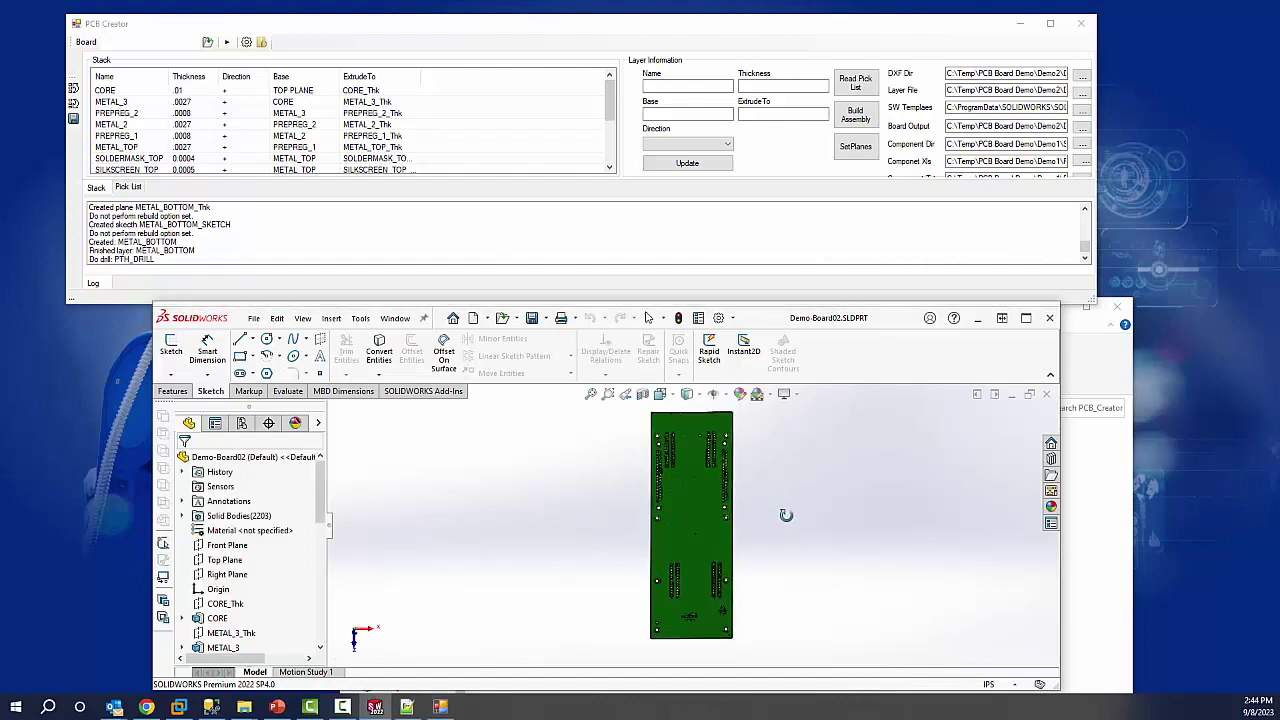
Maximize SOLIDWORKS and orbit the green board to a tilted view.
click(1025, 318)
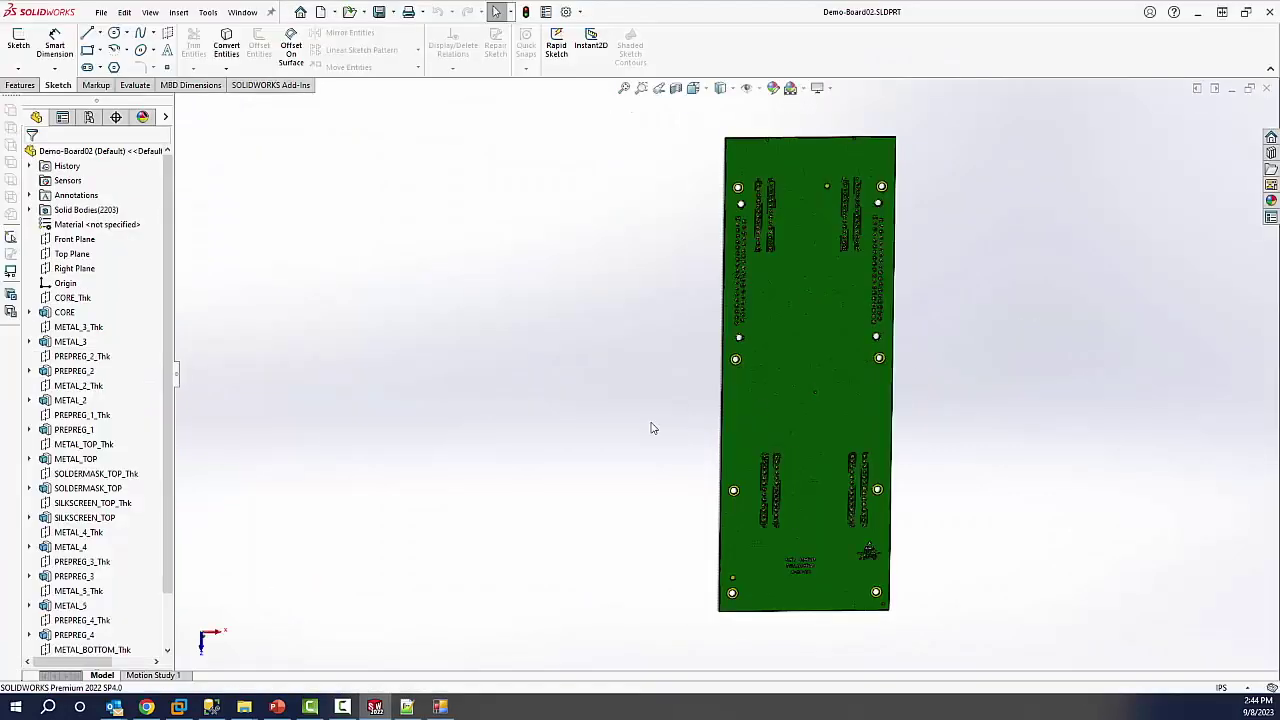
middle_drag(503, 352, 632, 290)
middle_drag(573, 284, 843, 363)
scroll(755, 378, down, 3)
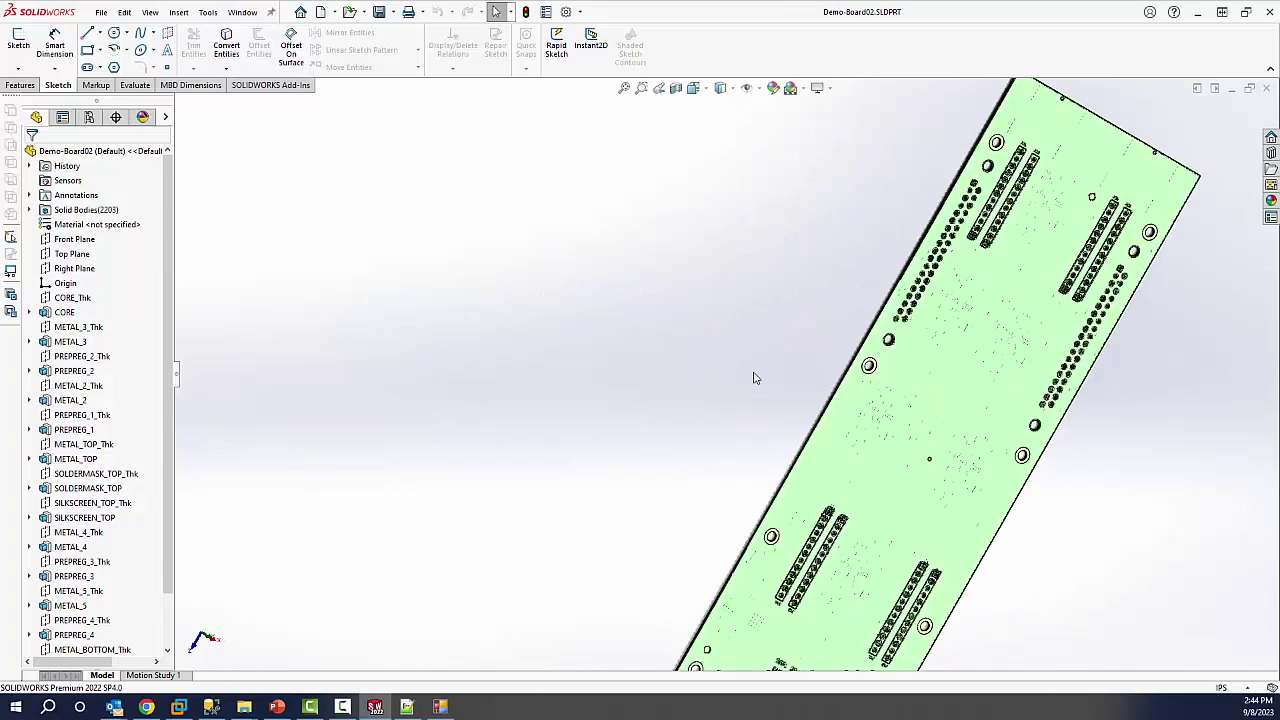
Zoom to fit, zoom in on the upper connectors, orbit to the copper face, then minimize SOLIDWORKS.
click(623, 88)
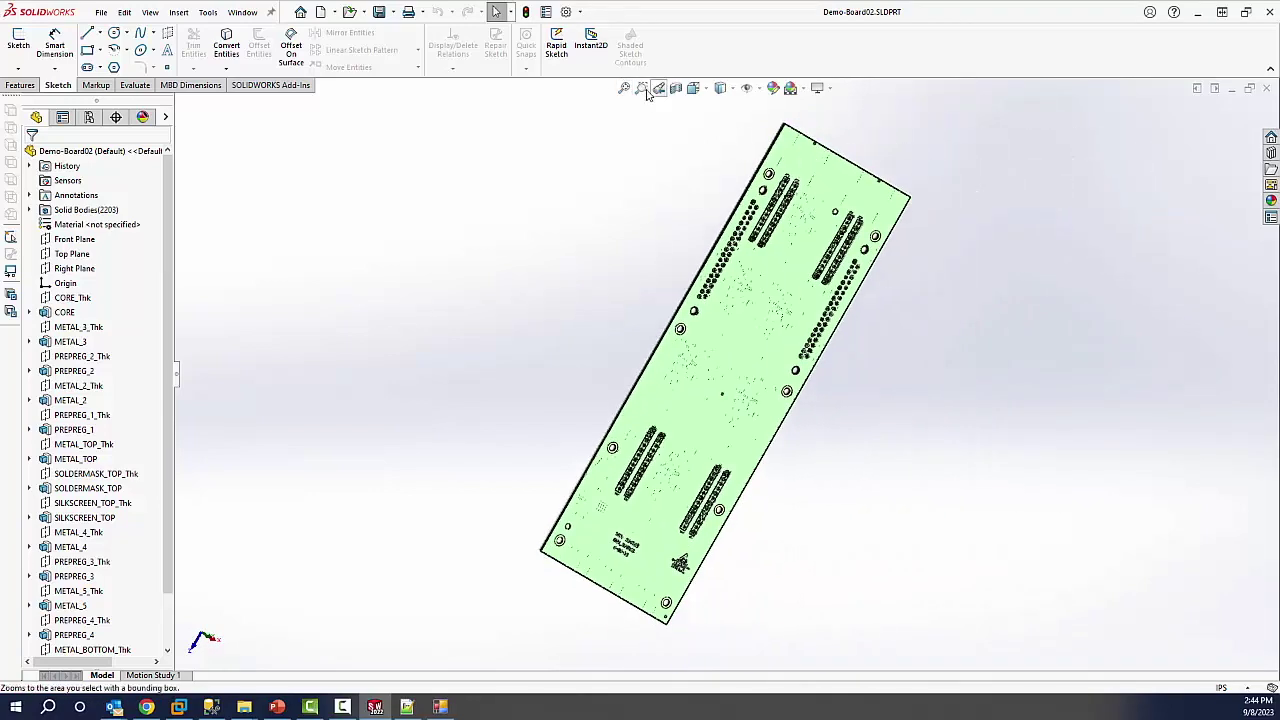
click(641, 88)
drag(724, 150, 792, 312)
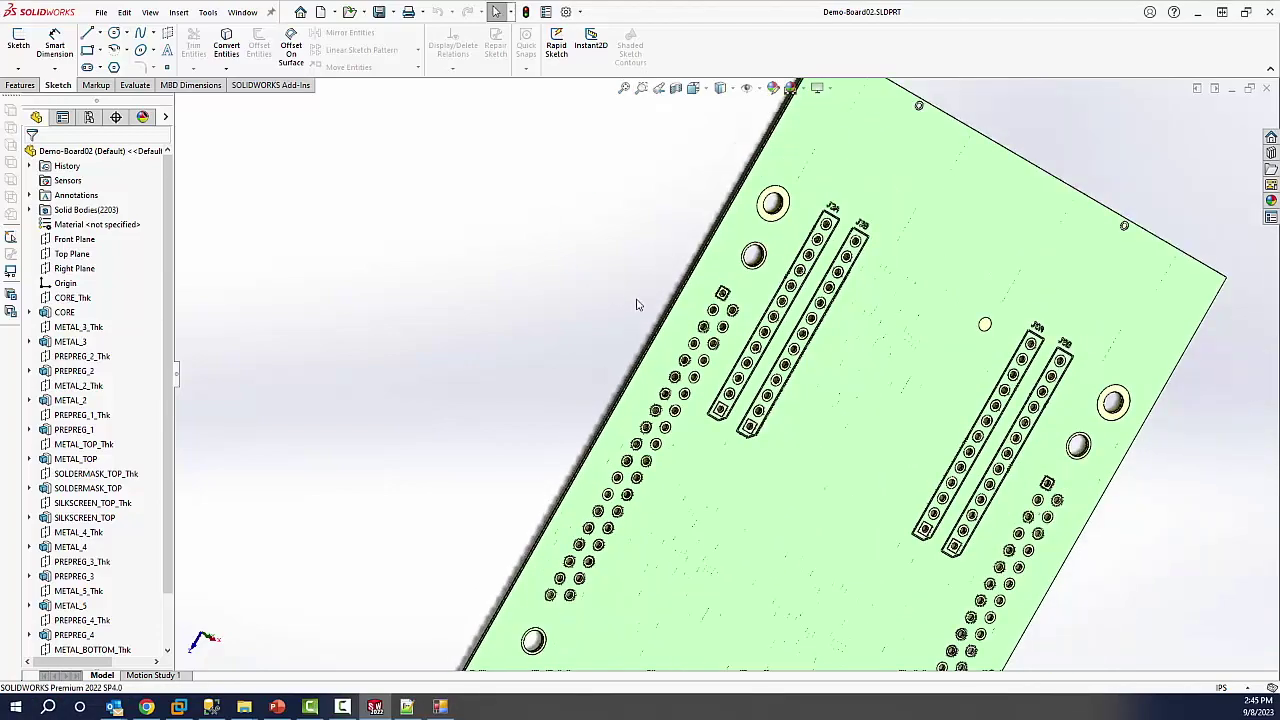
middle_drag(637, 303, 846, 323)
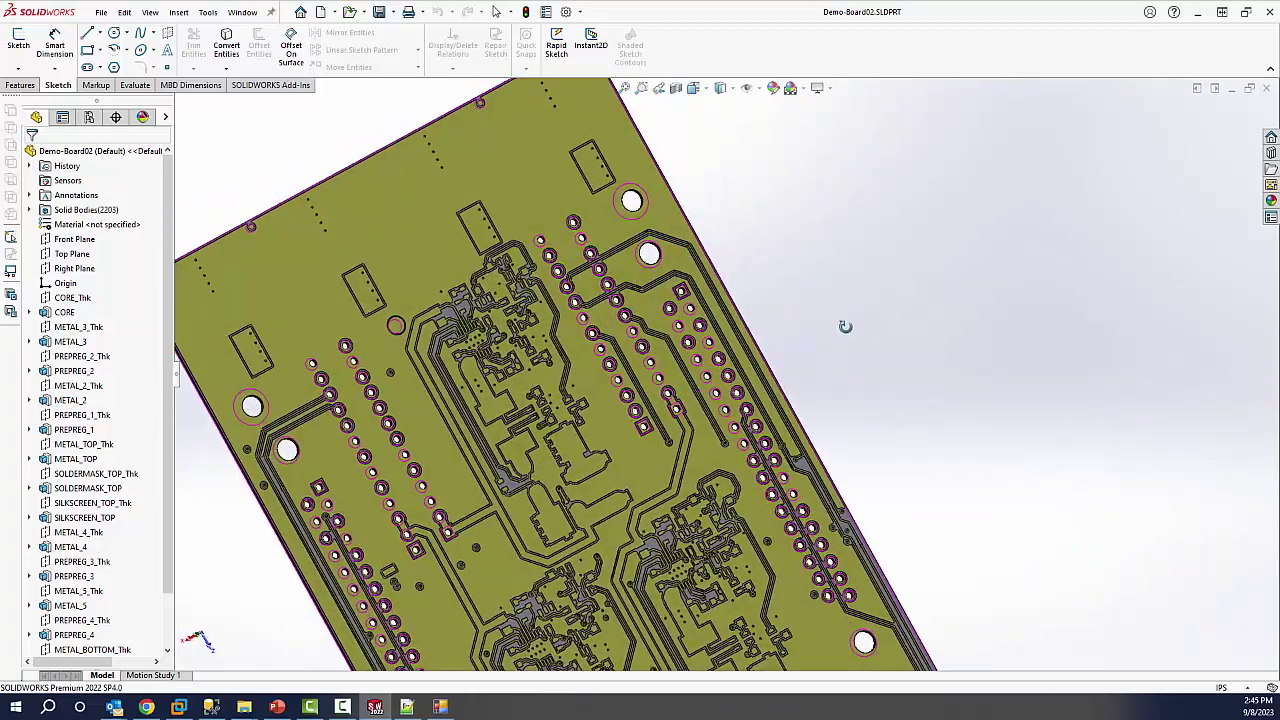
click(1197, 12)
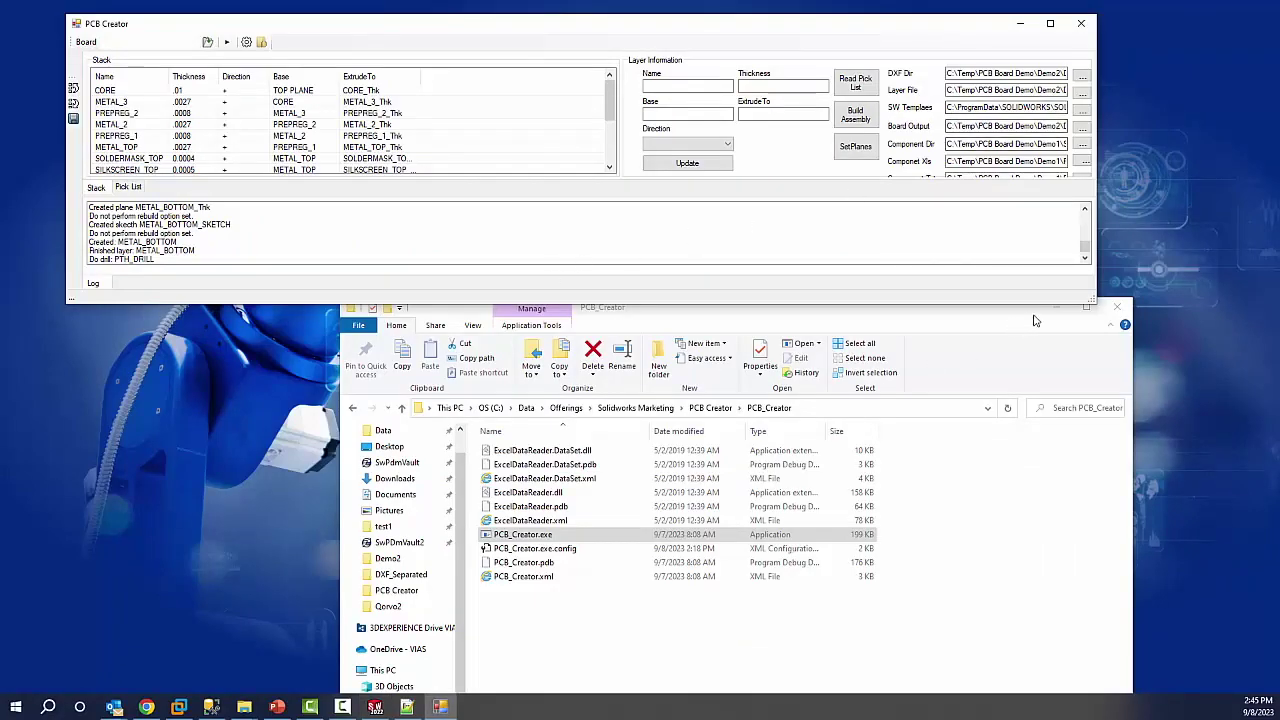
Enlarge PCB Creator and review SOLDERMASK_TOP: thickness 0.0004, base METAL_TOP, direction + kept.
click(1064, 312)
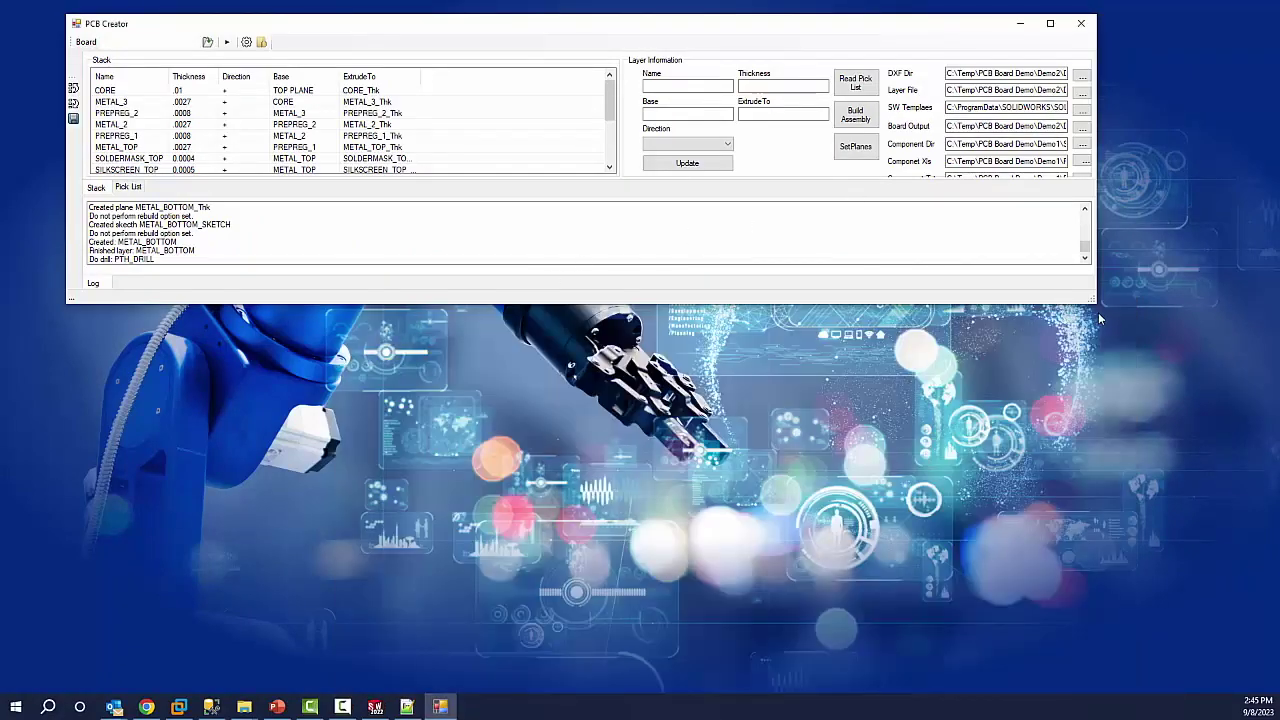
drag(1093, 299, 1136, 482)
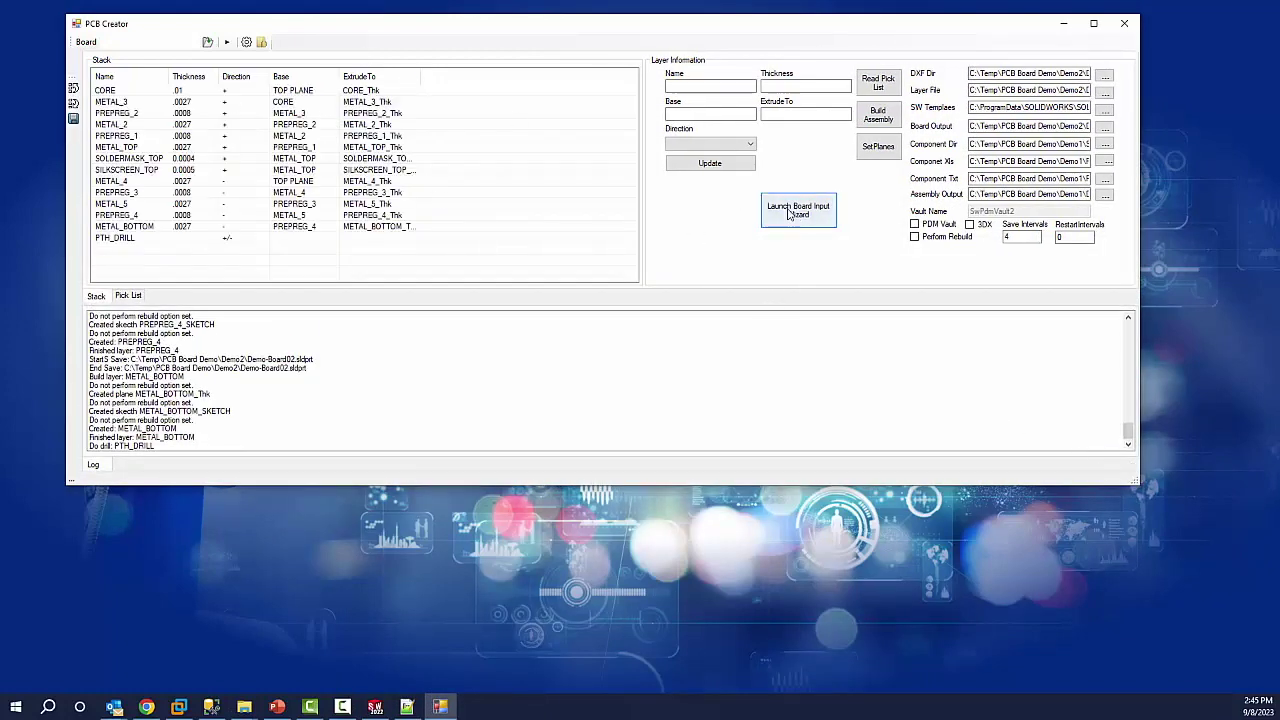
click(276, 160)
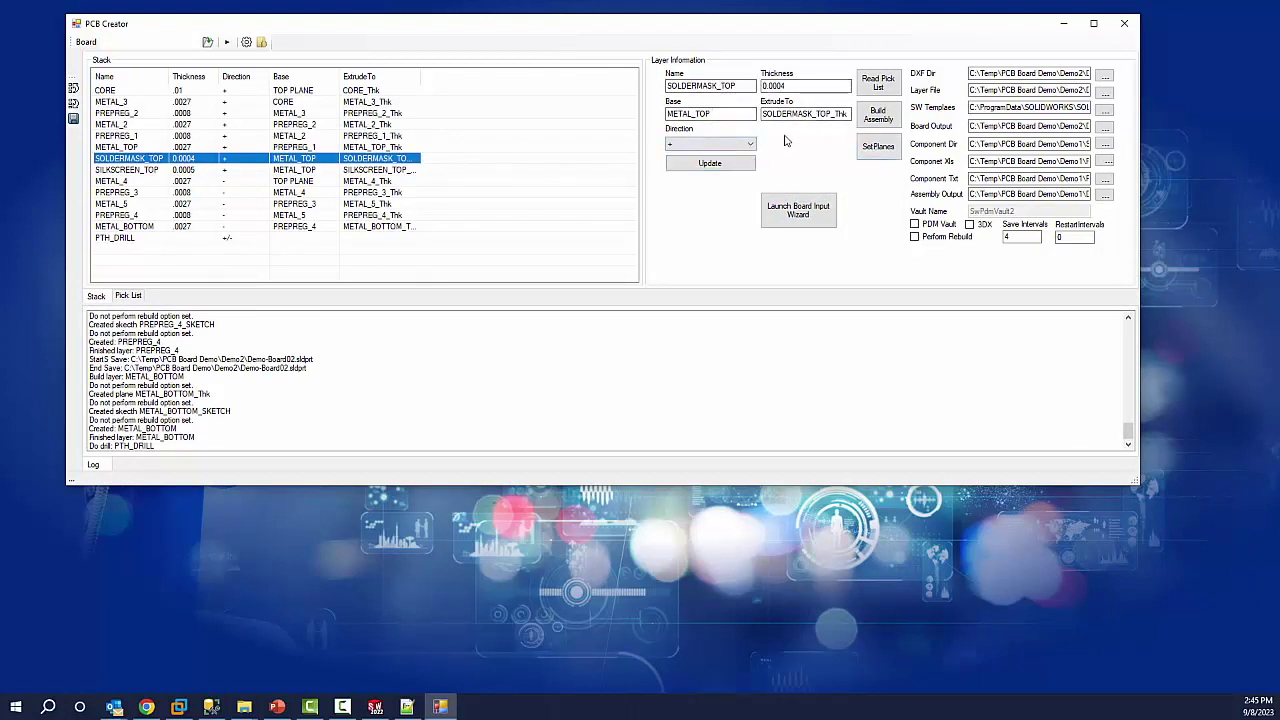
click(738, 145)
click(740, 154)
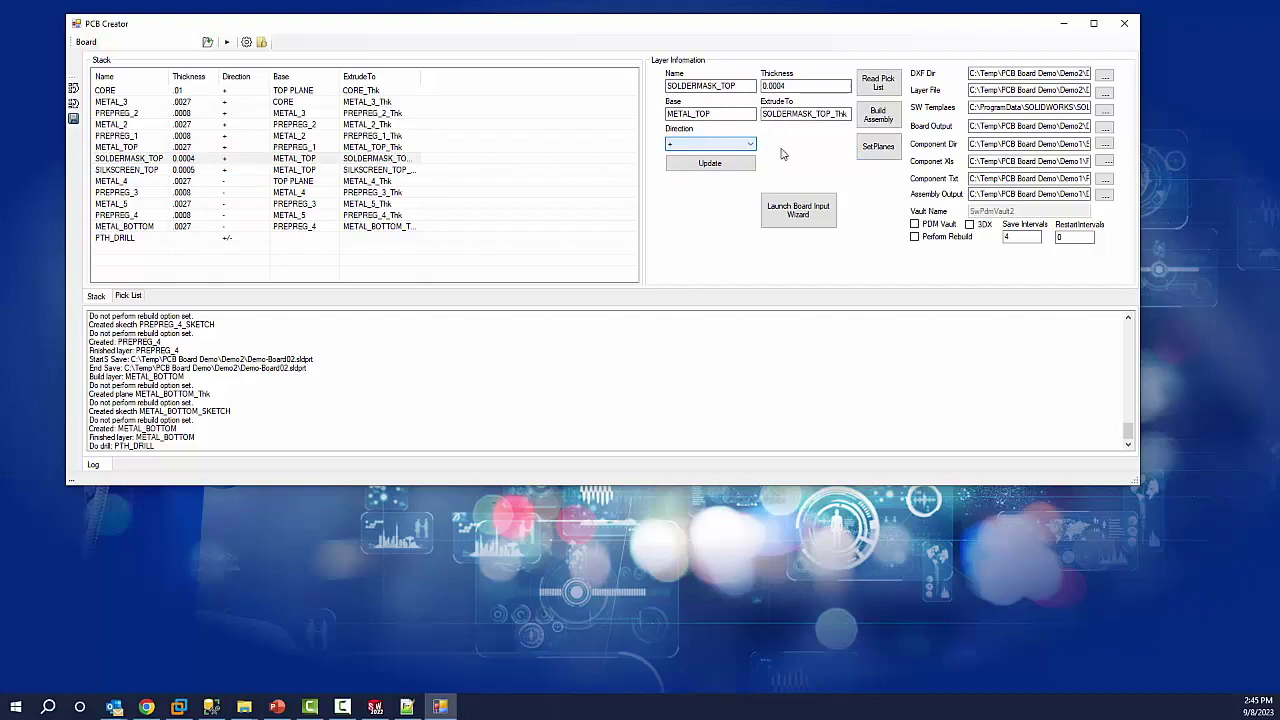